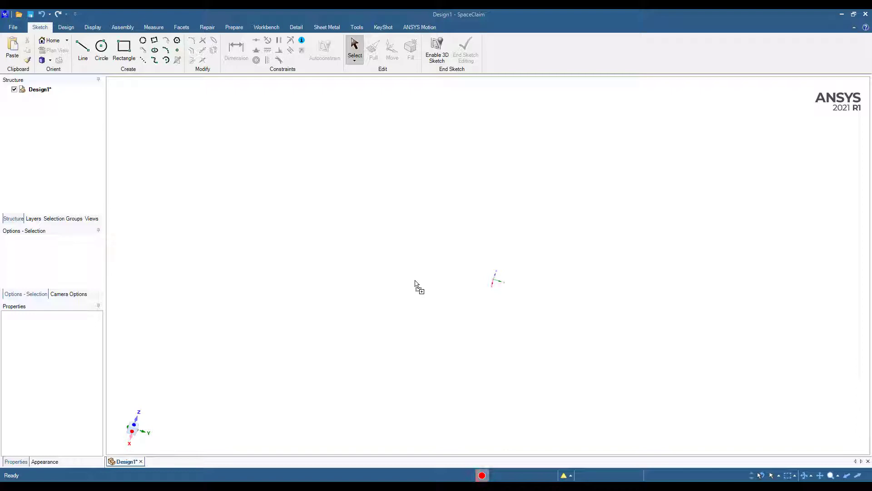
# Exit Move on the inserted classroom component and delete the stray curves beside it
pyautogui.press('m')
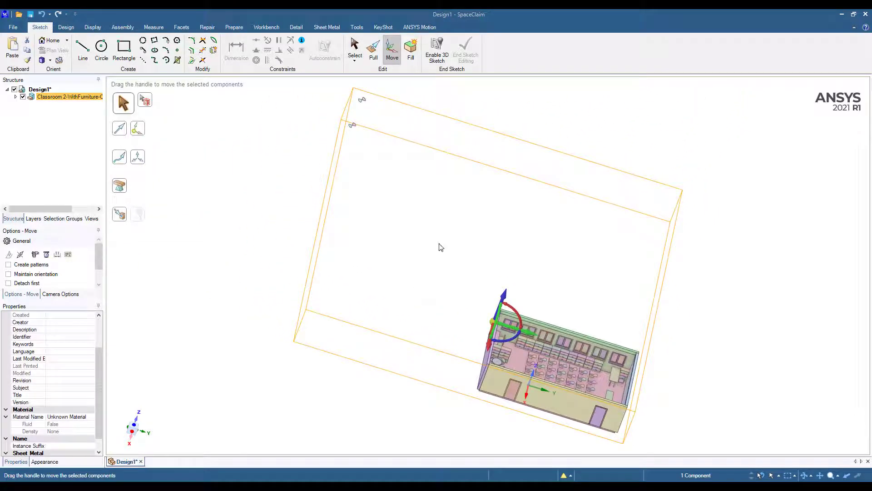
pyautogui.press('Escape')
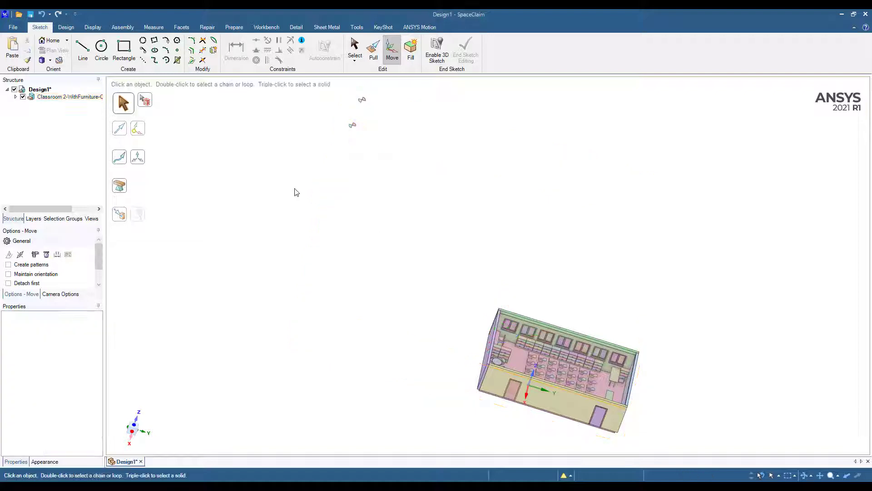
pyautogui.moveTo(369, 113); pyautogui.dragTo(395, 146)
pyautogui.press('Delete')
pyautogui.scroll(2, 427, 259)
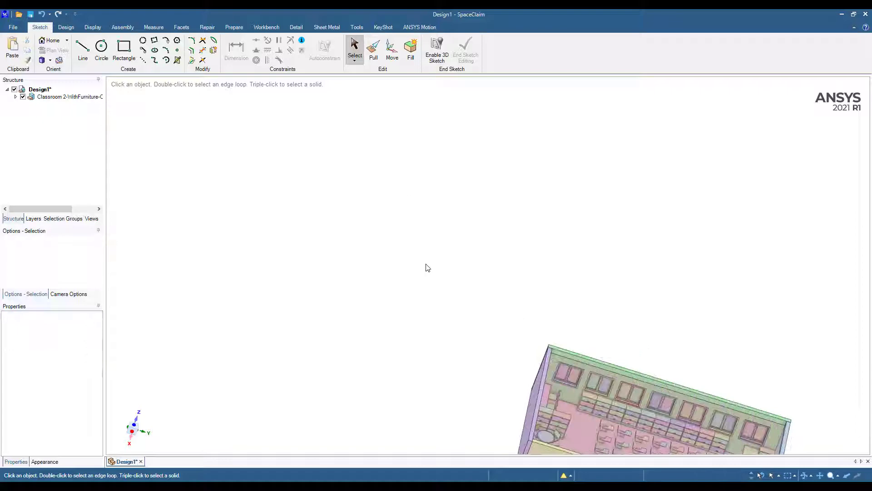
pyautogui.scroll(5, 566, 308)
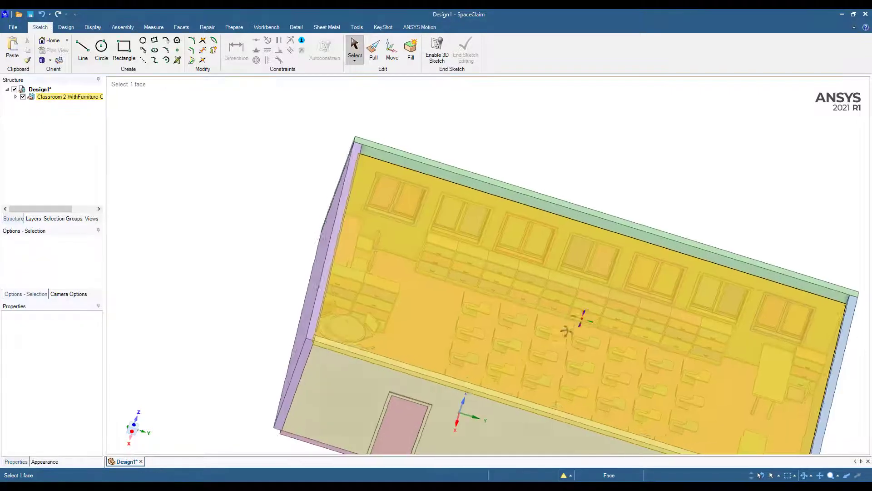
pyautogui.scroll(-3, 540, 336)
pyautogui.moveTo(517, 295); pyautogui.dragTo(561, 202, button='middle')
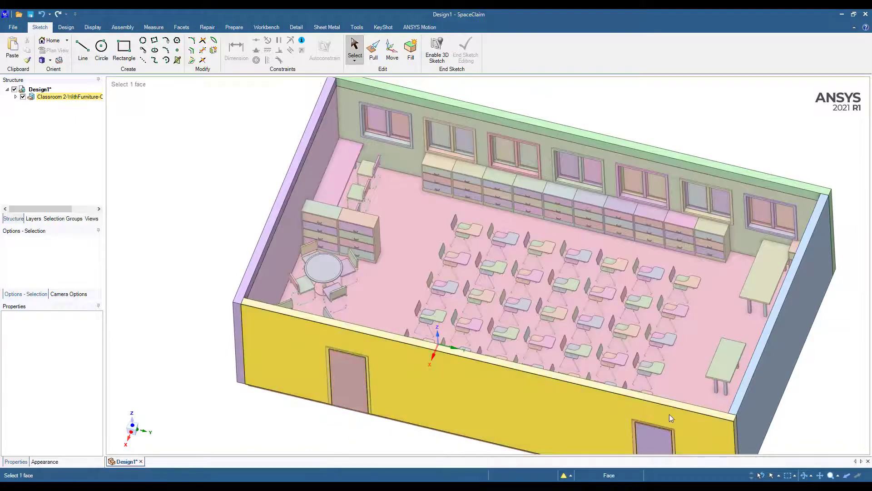
pyautogui.moveTo(670, 414); pyautogui.dragTo(654, 400, button='middle')
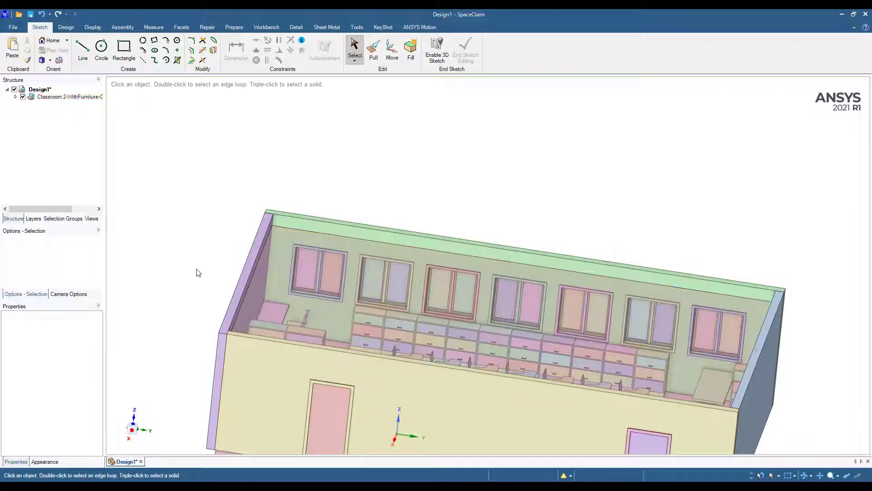
# Hide the face covering the room to expose the classroom interior
pyautogui.rightClick(310, 279)
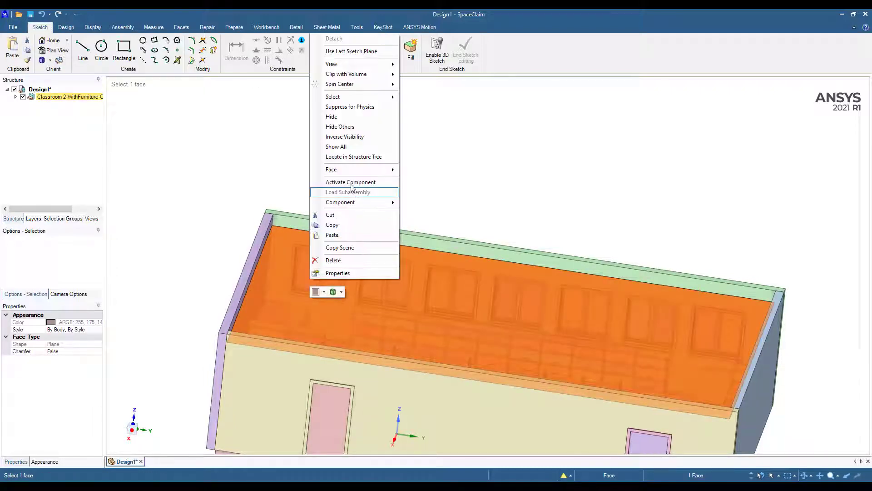
pyautogui.click(357, 123)
pyautogui.scroll(4, 223, 265)
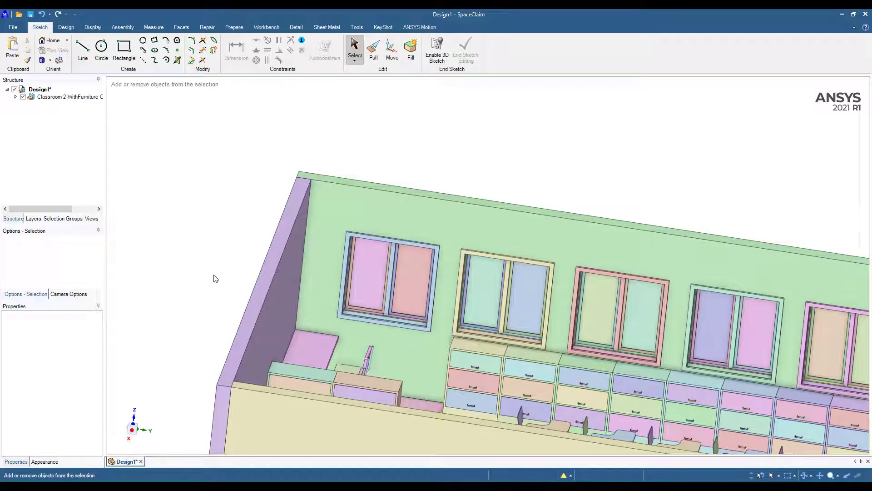
pyautogui.moveTo(215, 278); pyautogui.dragTo(440, 366, button='middle')
# Select all bodies with volume ≤ 570304 from a chair frame and delete the 419 bodies
pyautogui.scroll(5, 441, 367)
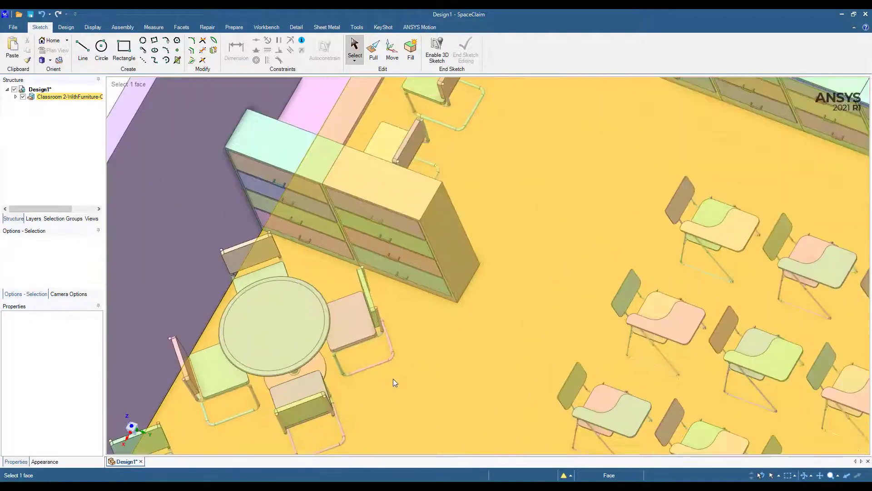
pyautogui.scroll(2, 379, 361)
pyautogui.click(379, 361)
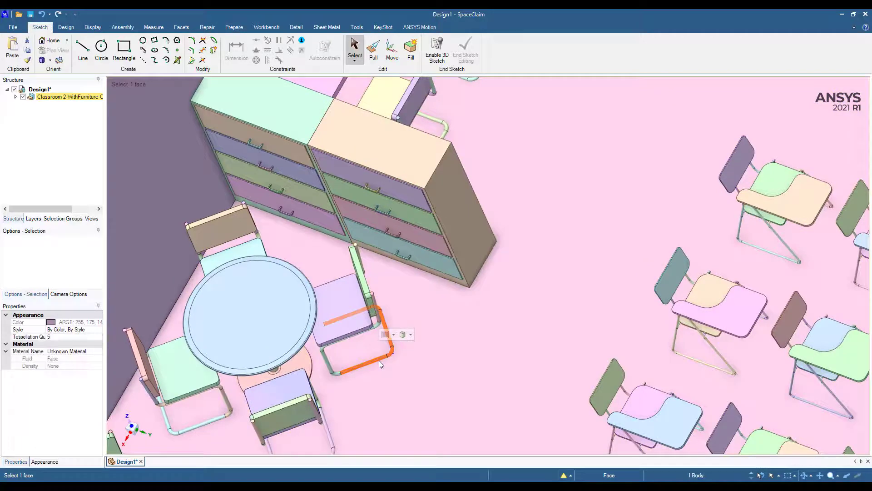
pyautogui.scroll(-5, 379, 361)
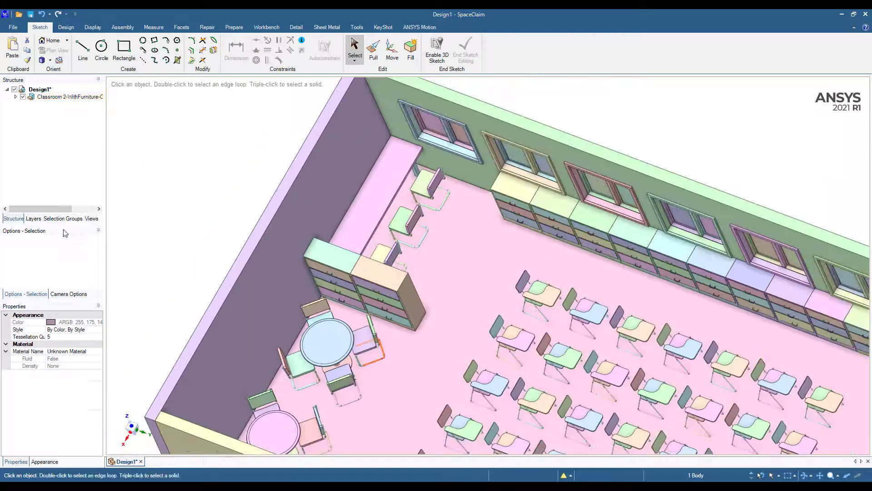
pyautogui.click(60, 219)
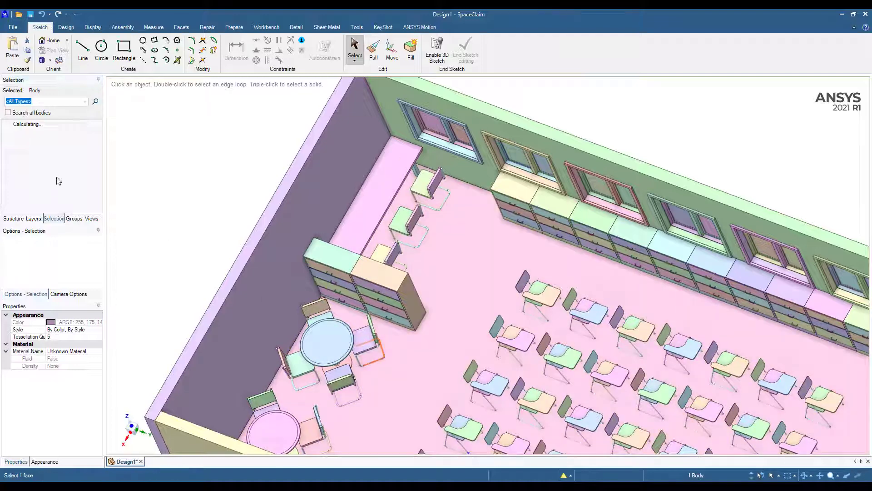
pyautogui.click(55, 133)
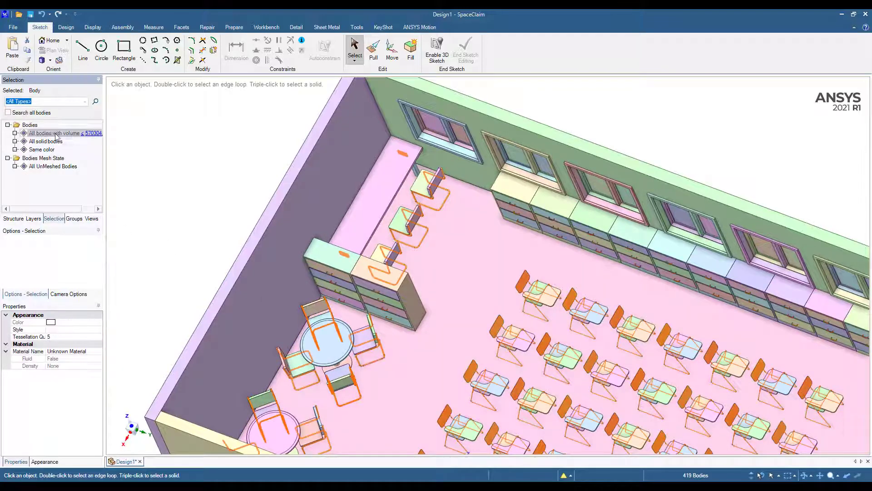
pyautogui.scroll(-3, 231, 229)
pyautogui.scroll(-3, 231, 230)
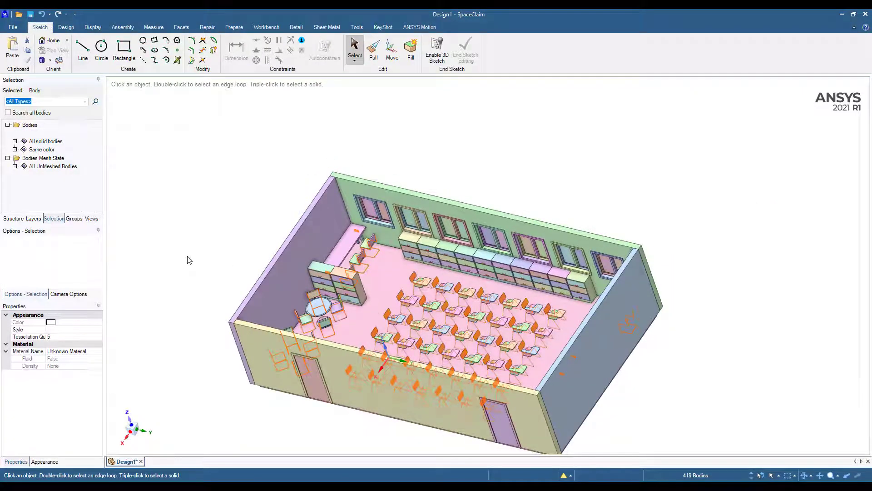
pyautogui.press('Delete')
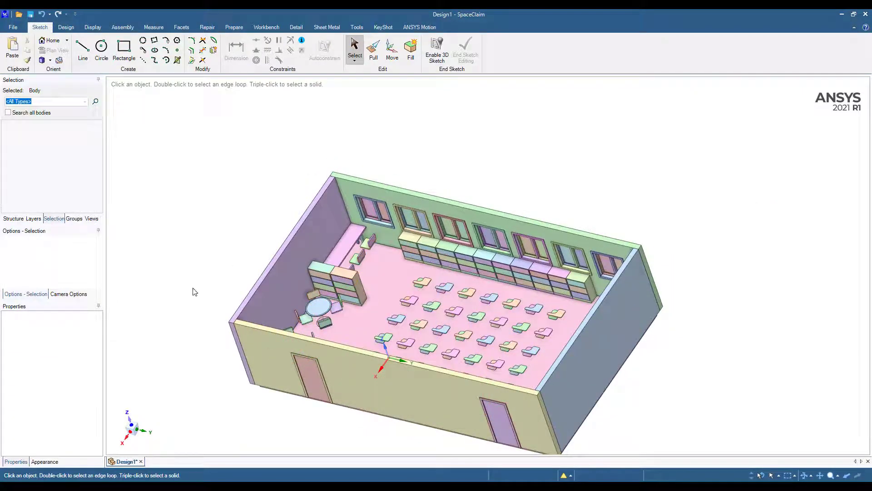
pyautogui.click(13, 219)
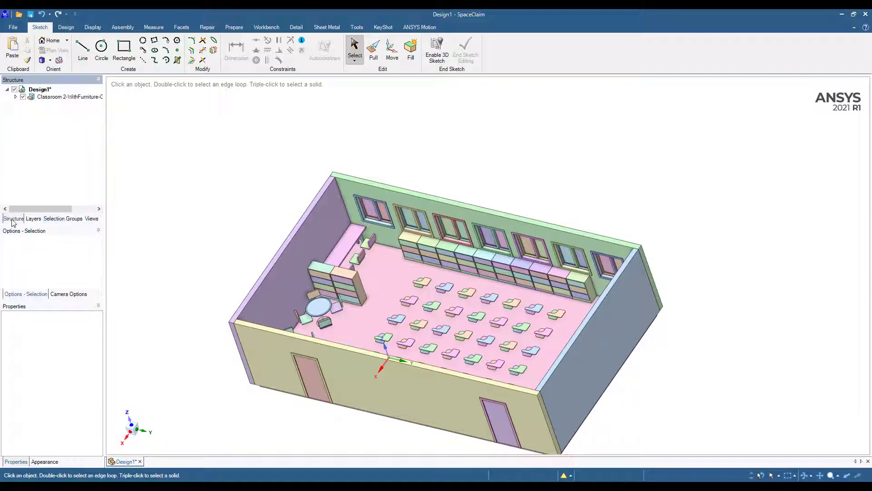
# Pick the front wall face, then select the thin strip face along the wall top
pyautogui.moveTo(181, 247); pyautogui.dragTo(296, 195, button='middle')
pyautogui.scroll(3, 254, 343)
pyautogui.click(254, 343)
pyautogui.scroll(5, 302, 253)
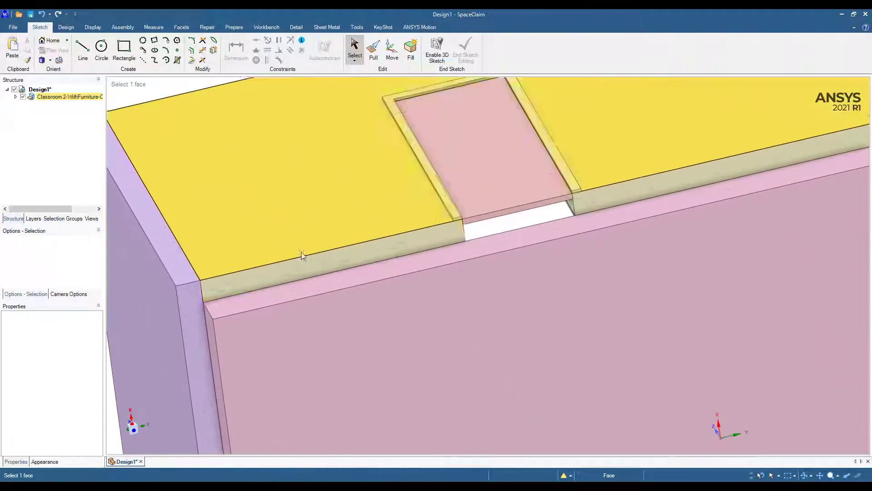
pyautogui.scroll(-3, 292, 287)
pyautogui.moveTo(204, 321); pyautogui.dragTo(335, 298, button='middle')
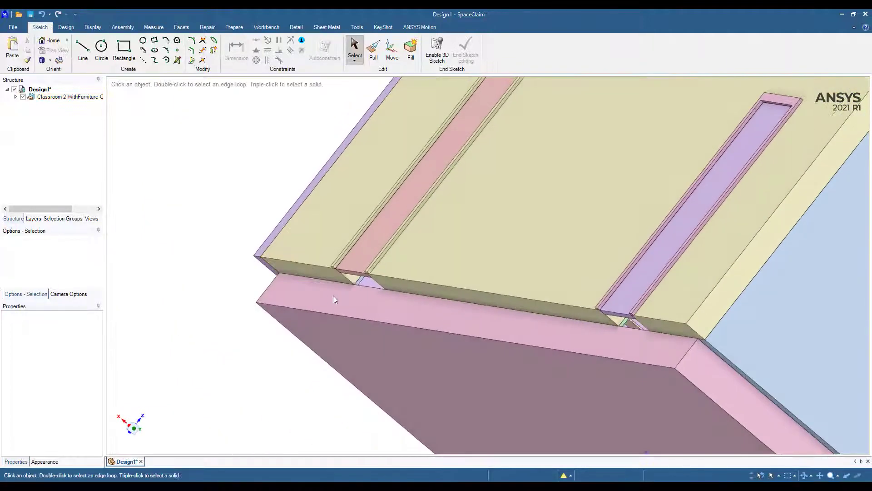
pyautogui.scroll(5, 335, 298)
pyautogui.scroll(5, 367, 273)
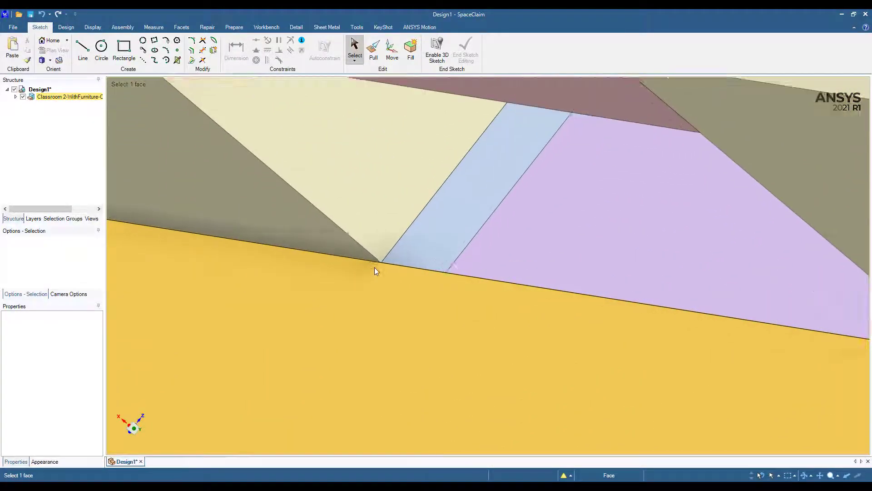
pyautogui.scroll(-4, 375, 268)
pyautogui.scroll(-3, 374, 268)
pyautogui.click(386, 291)
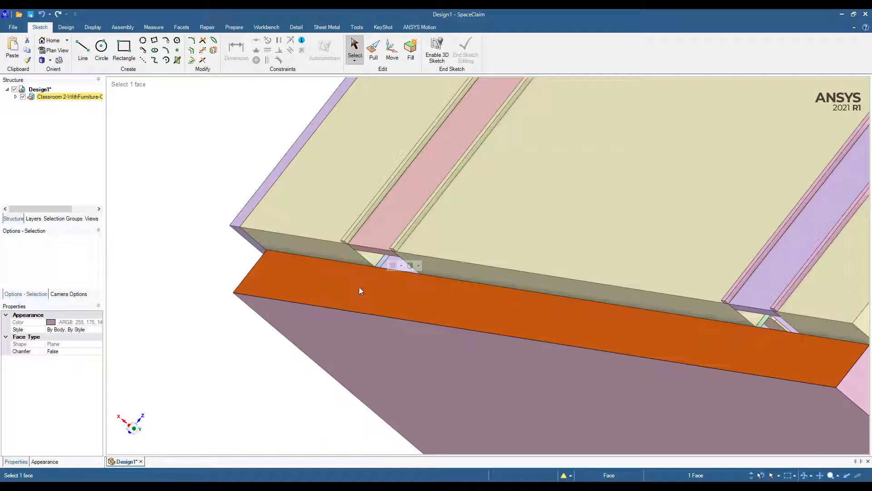
# Pull the thin face below the vented top Up To the front wall face
pyautogui.press('p')
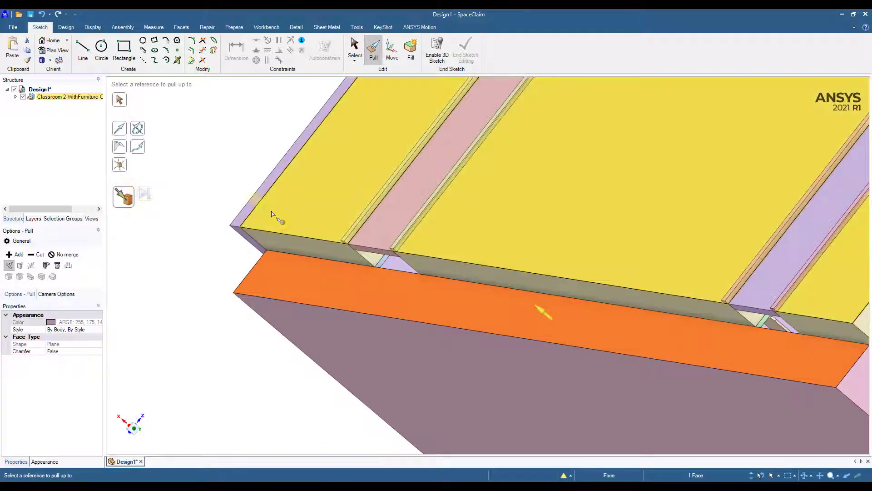
pyautogui.moveTo(282, 218); pyautogui.dragTo(344, 262, button='middle')
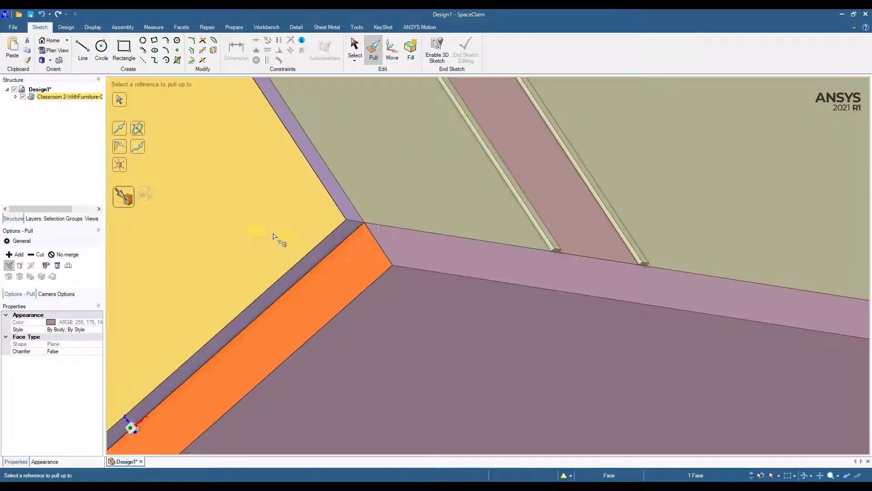
pyautogui.scroll(-5, 302, 282)
pyautogui.moveTo(303, 287); pyautogui.dragTo(521, 347, button='middle')
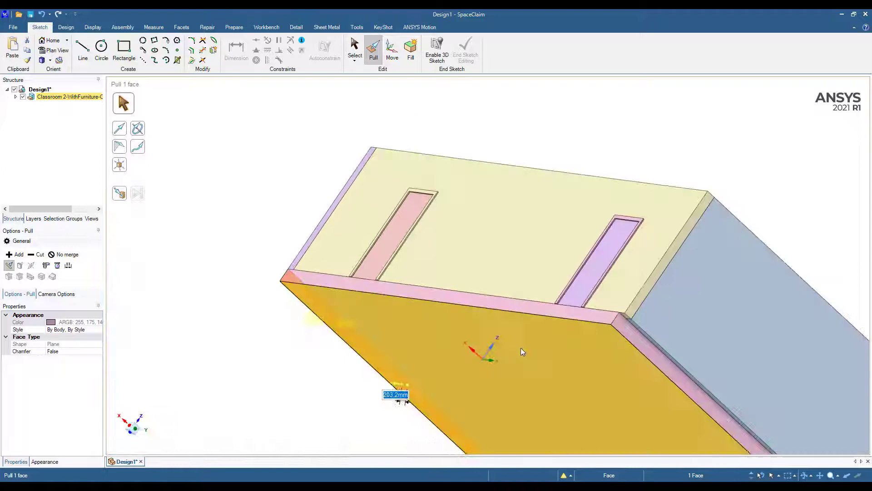
pyautogui.click(647, 348)
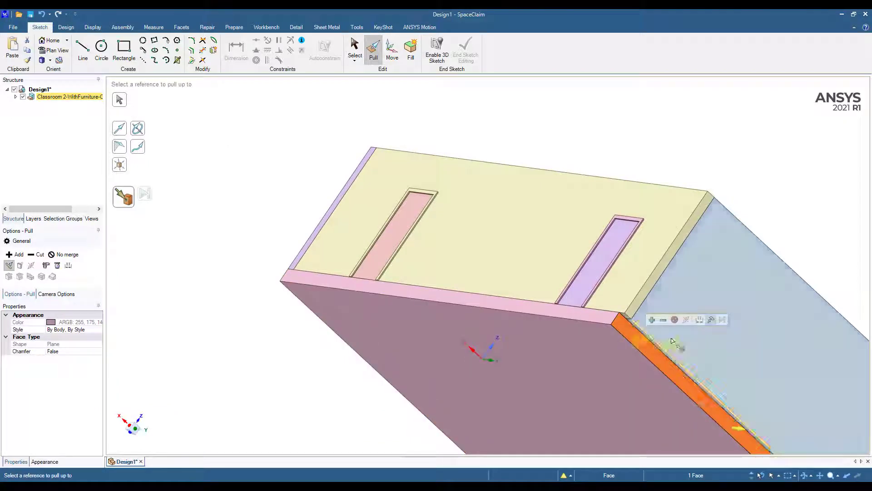
pyautogui.moveTo(731, 422); pyautogui.dragTo(479, 239, button='middle')
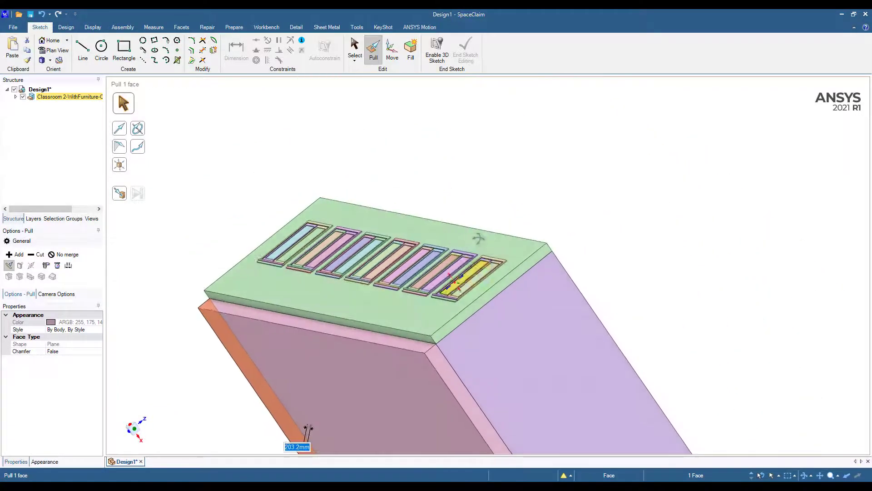
pyautogui.click(399, 344)
pyautogui.press('u')
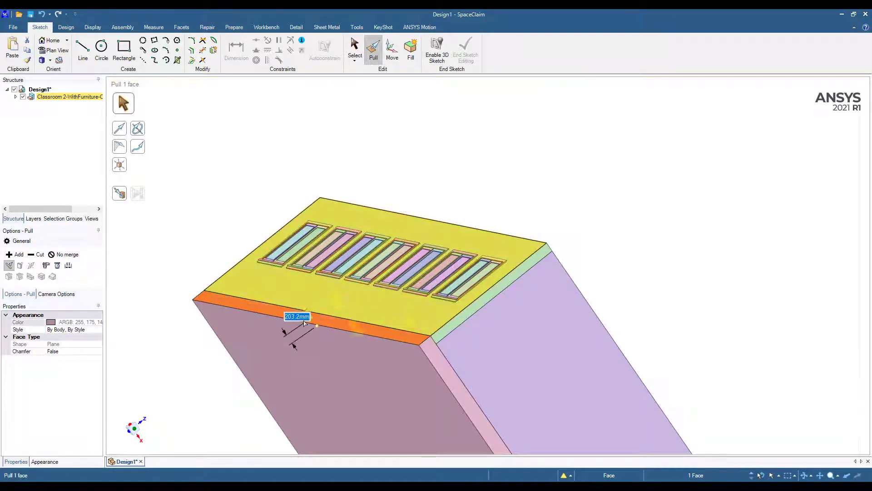
pyautogui.click(283, 325)
pyautogui.press('s')
pyautogui.scroll(-3, 286, 343)
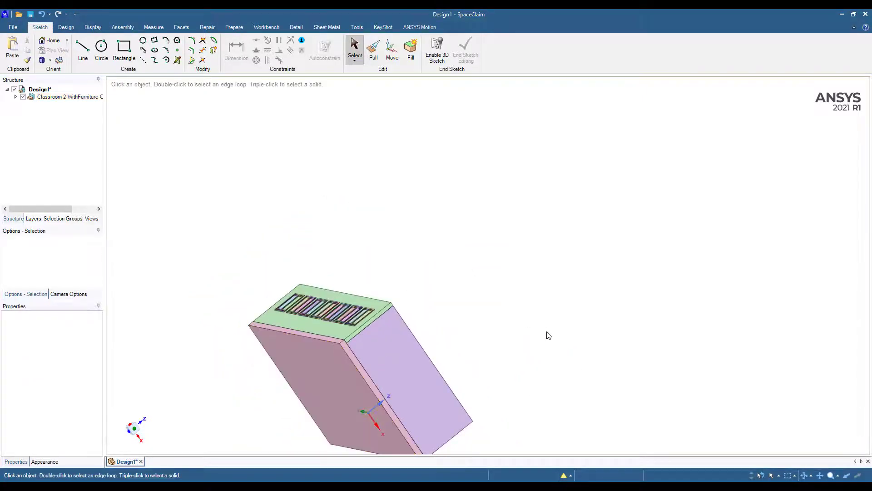
# Build a box Enclosure (3149.6 mm offset) around all classroom bodies and hide the Classroom body
pyautogui.moveTo(549, 335); pyautogui.dragTo(477, 319, button='middle')
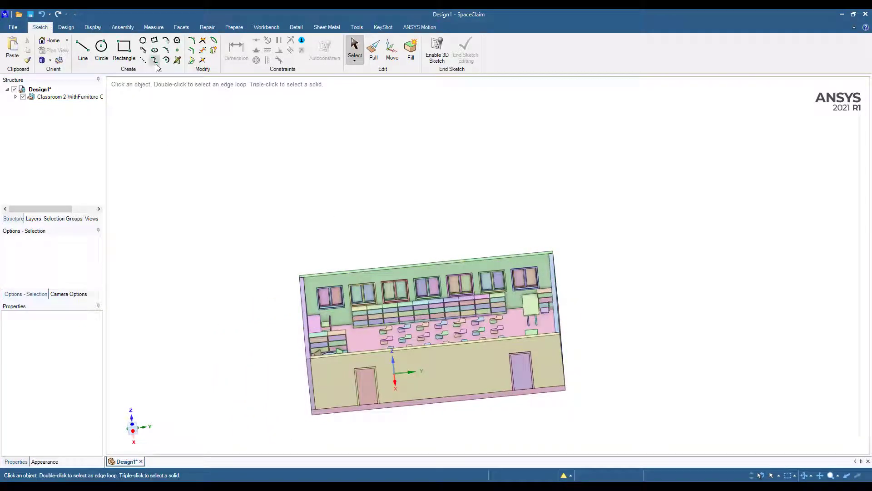
pyautogui.click(234, 28)
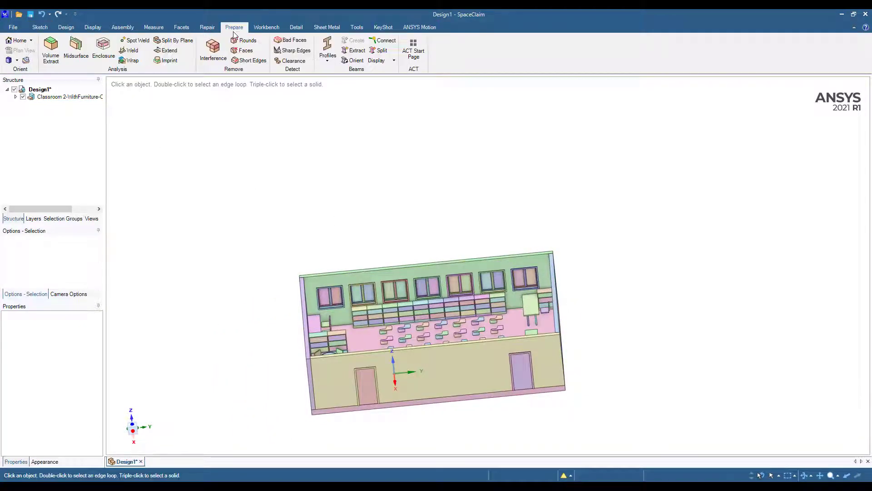
pyautogui.click(111, 60)
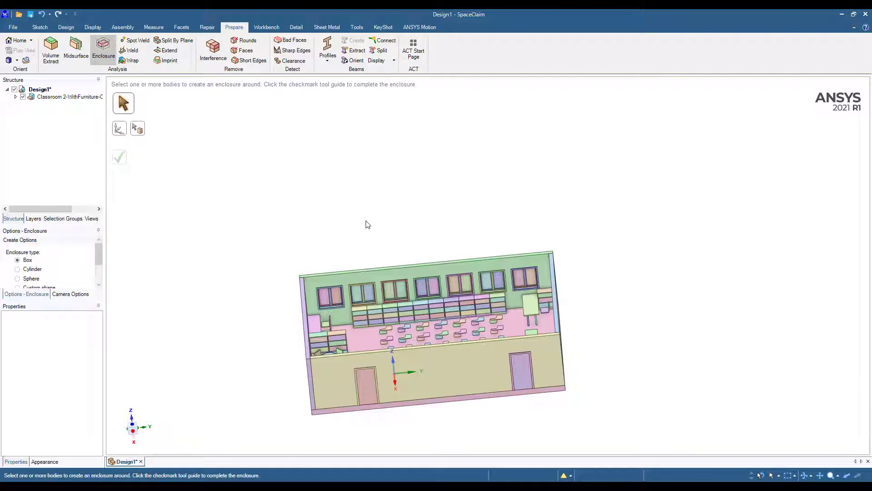
pyautogui.keyDown('ctrl'); pyautogui.moveTo(368, 225); pyautogui.dragTo(348, 167, button='middle'); pyautogui.keyUp('ctrl')
pyautogui.moveTo(257, 139); pyautogui.dragTo(655, 395)
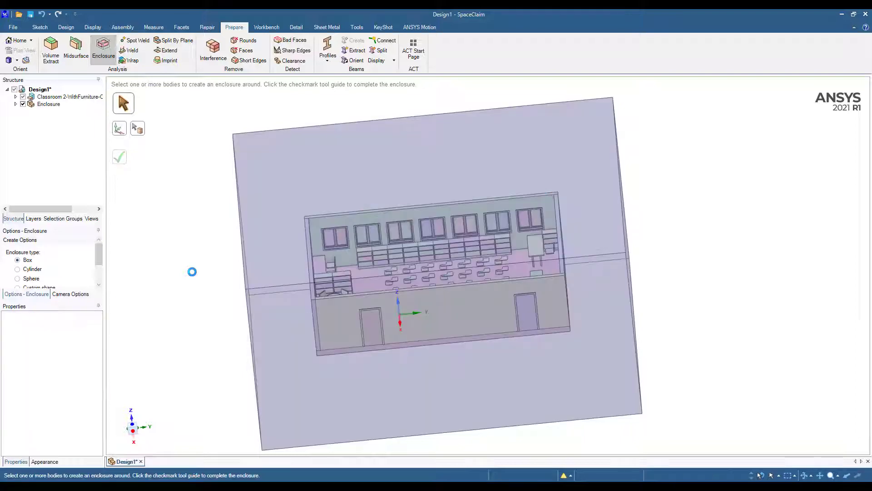
pyautogui.click(22, 97)
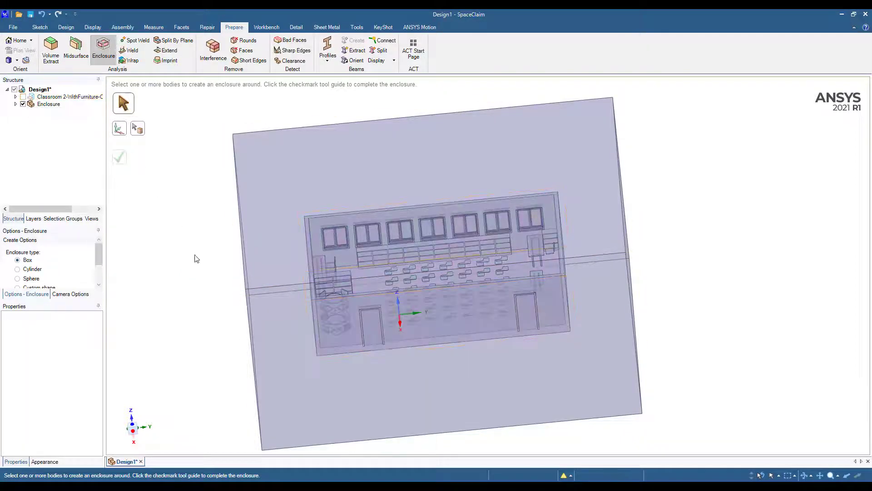
pyautogui.press('Escape')
pyautogui.moveTo(193, 280); pyautogui.dragTo(407, 257, button='middle')
pyautogui.click(407, 257)
pyautogui.scroll(3, 406, 257)
# Pull the enclosure top face to a 9 ft (2743.2 mm) height, replacing an initial 14 ft
pyautogui.moveTo(367, 278); pyautogui.dragTo(361, 253, button='middle')
pyautogui.scroll(-3, 364, 251)
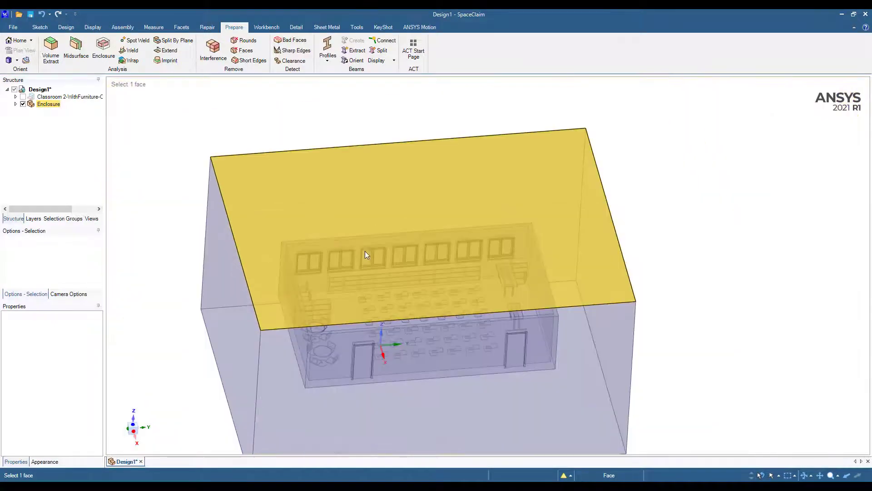
pyautogui.click(360, 246)
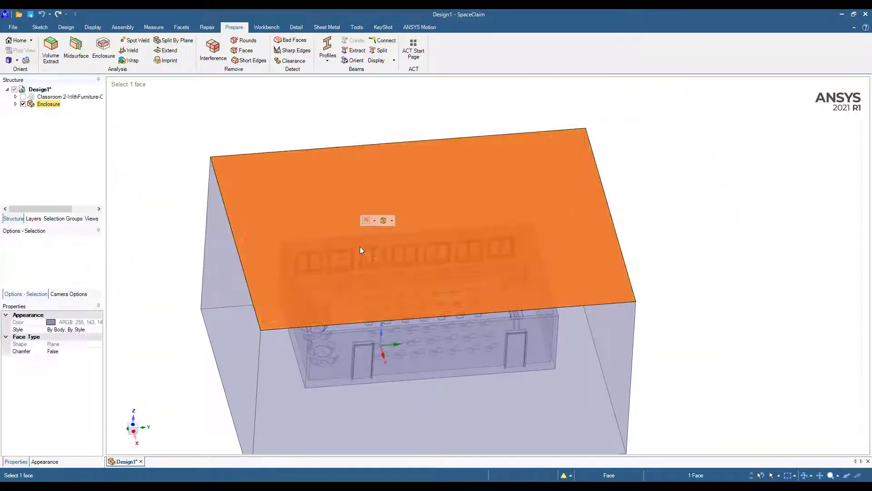
pyautogui.press('p')
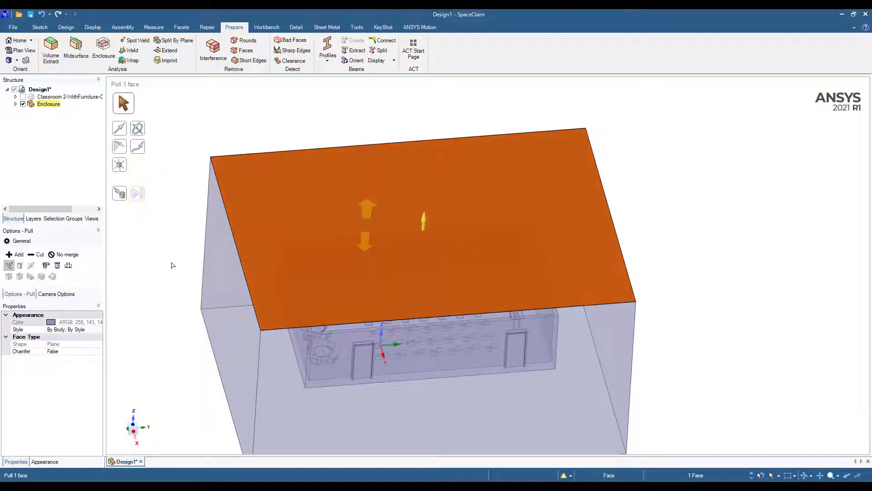
pyautogui.click(69, 268)
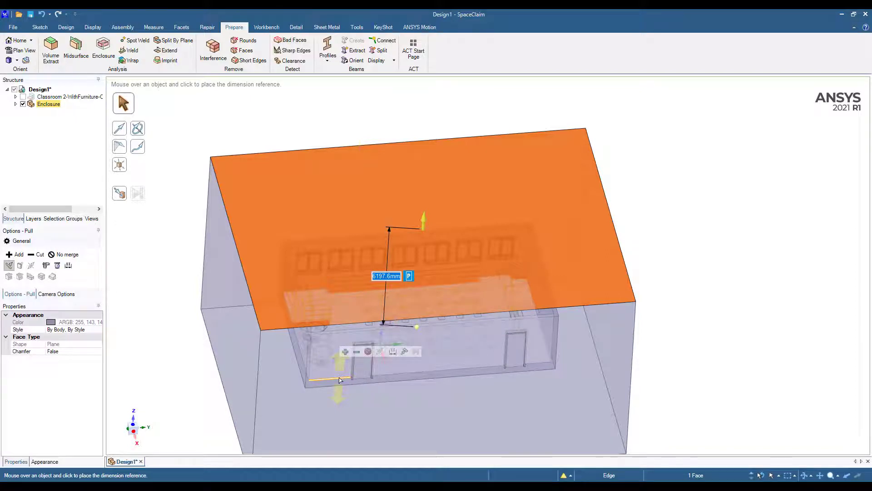
pyautogui.write('14ft')
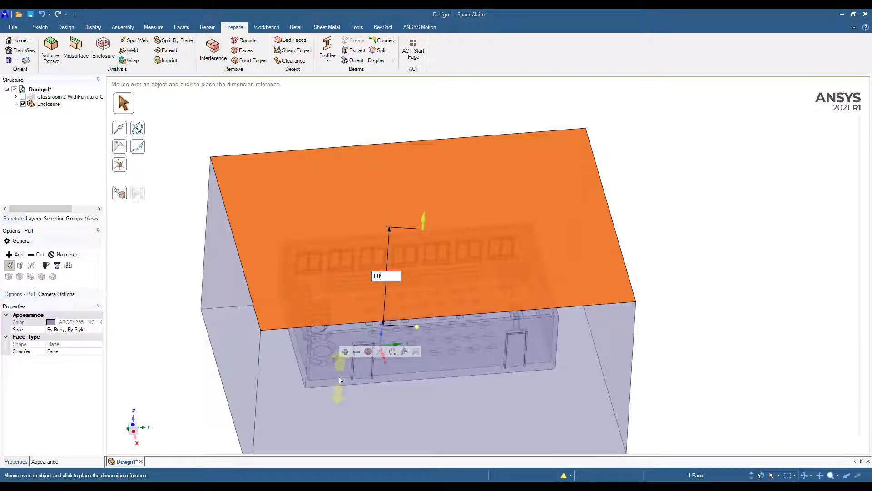
pyautogui.press('Return')
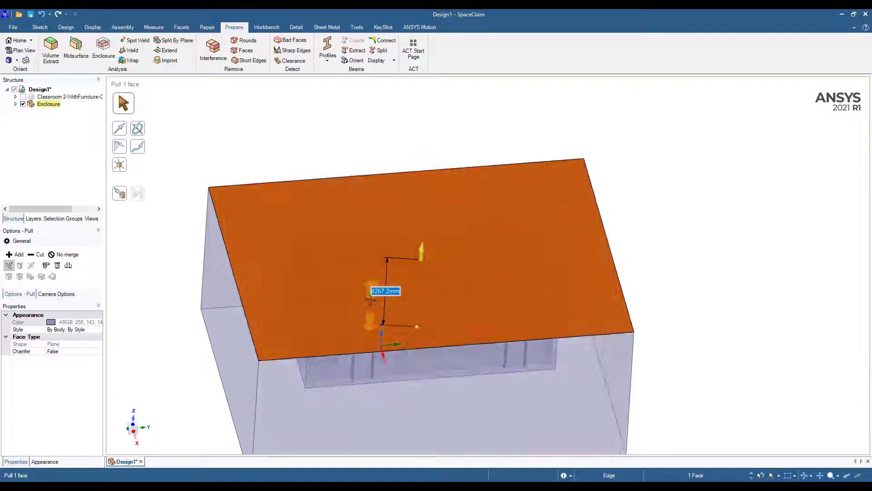
pyautogui.moveTo(370, 300); pyautogui.dragTo(360, 269, button='middle')
pyautogui.write('9')
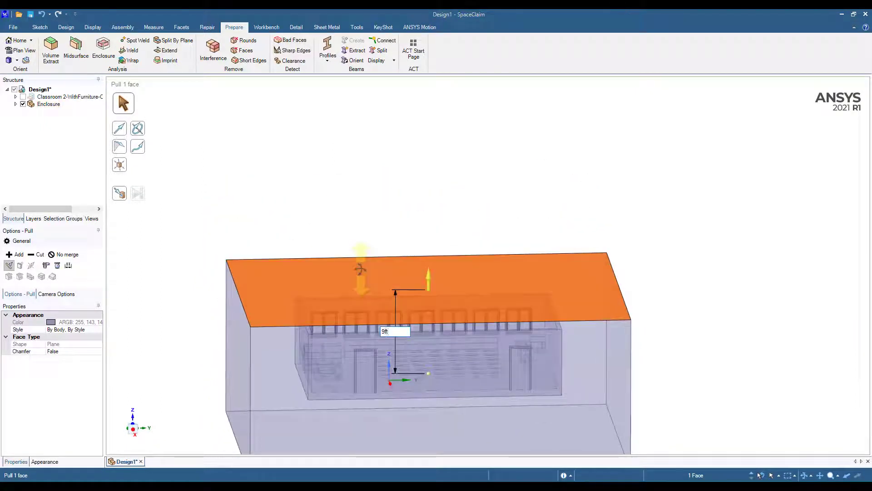
pyautogui.write('ft')
pyautogui.press('Return')
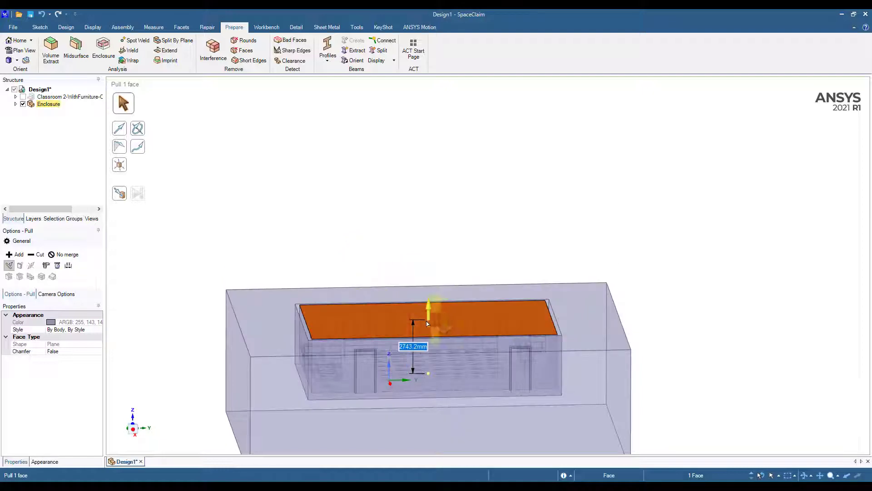
pyautogui.press('h')
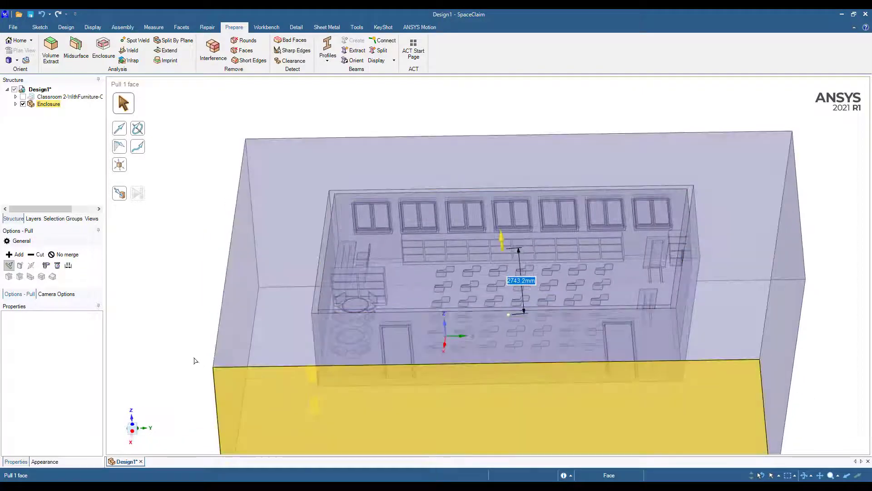
pyautogui.press('s')
# Clear the enclosure solid from view and select the Classroom component in the tree
pyautogui.click(266, 335)
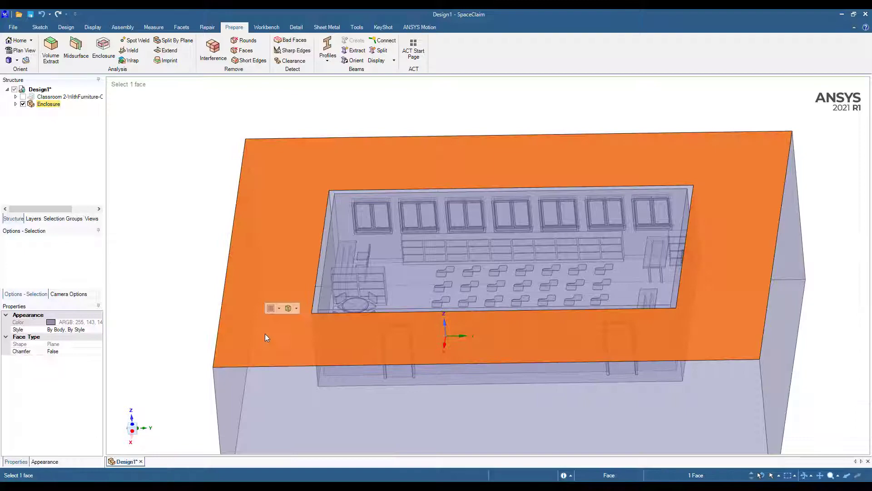
pyautogui.tripleClick(265, 337)
pyautogui.press('Delete')
pyautogui.moveTo(266, 336); pyautogui.dragTo(233, 257, button='middle')
pyautogui.scroll(3, 403, 335)
pyautogui.click(443, 322)
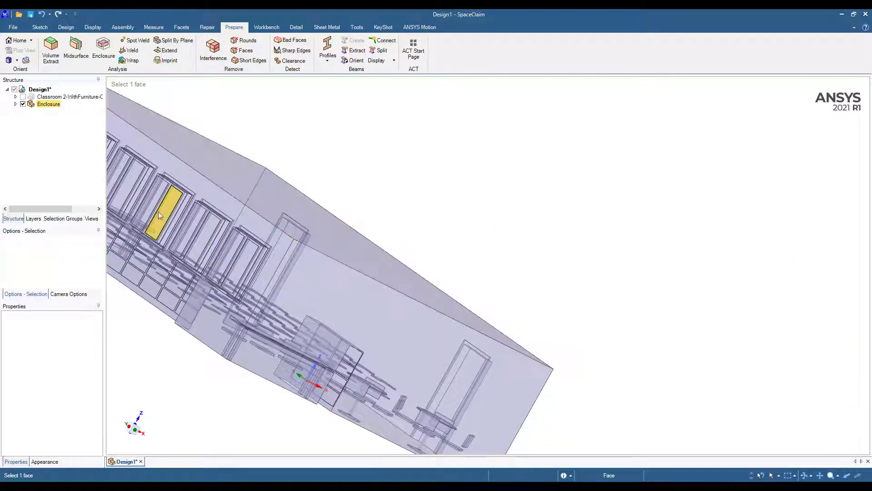
pyautogui.click(70, 98)
# Delete the Classroom component and orbit around the remaining enclosure
pyautogui.press('Delete')
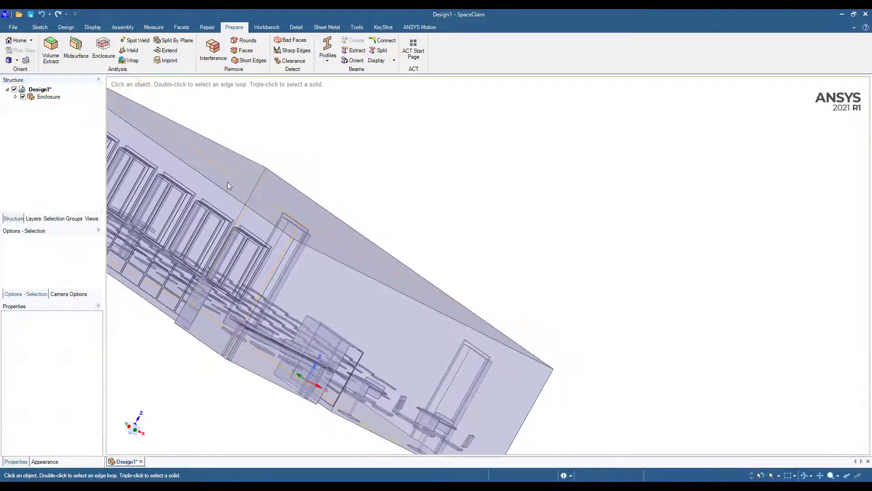
pyautogui.moveTo(205, 227); pyautogui.dragTo(183, 243, button='middle')
pyautogui.moveTo(432, 335); pyautogui.dragTo(406, 296, button='middle')
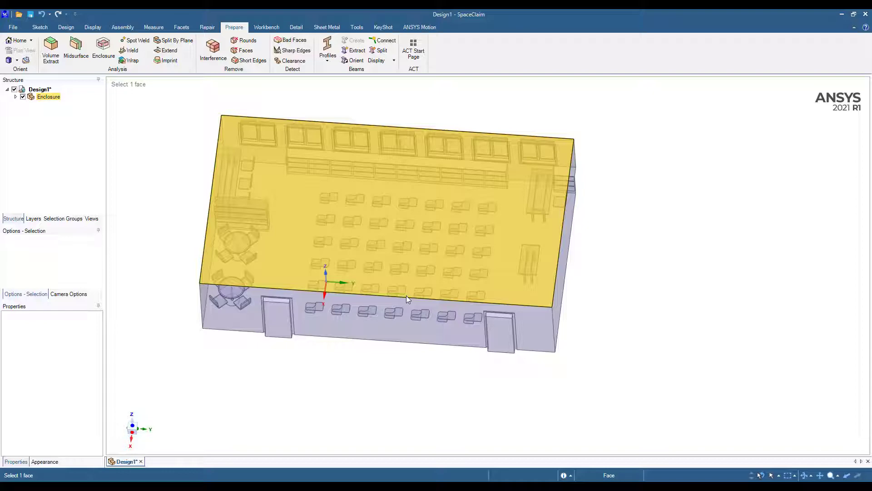
pyautogui.keyDown('shift'); pyautogui.moveTo(427, 275); pyautogui.dragTo(439, 300, button='middle'); pyautogui.keyUp('shift')
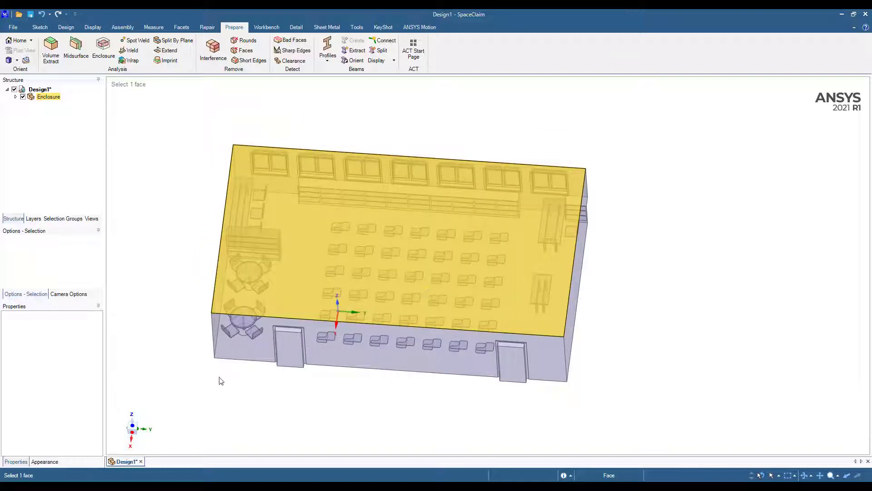
pyautogui.press('Escape')
pyautogui.keyDown('shift'); pyautogui.moveTo(258, 378); pyautogui.dragTo(321, 367, button='middle'); pyautogui.keyUp('shift')
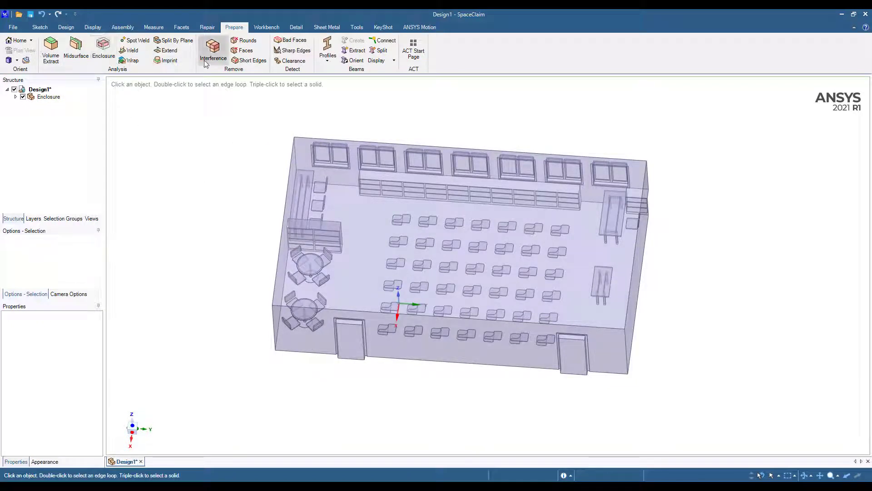
# Move the Enclosure body directly under Design1 and delete the empty Enclosure component
pyautogui.click(40, 26)
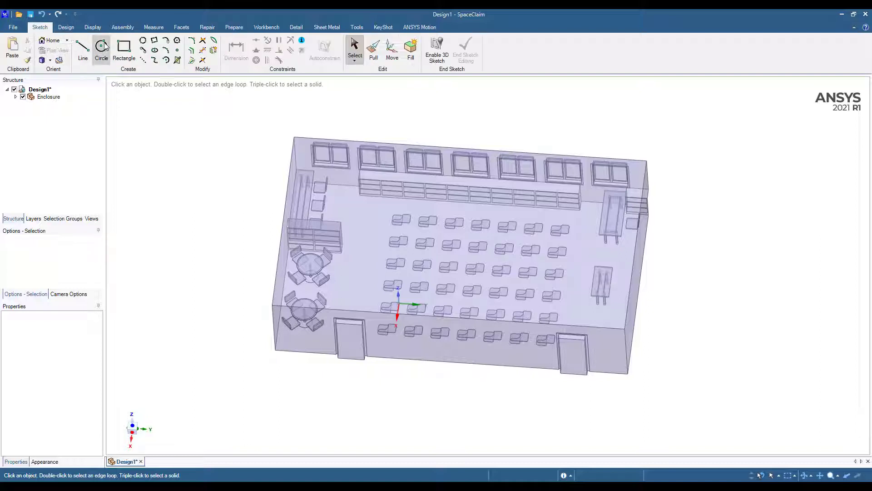
pyautogui.click(48, 97)
pyautogui.click(16, 96)
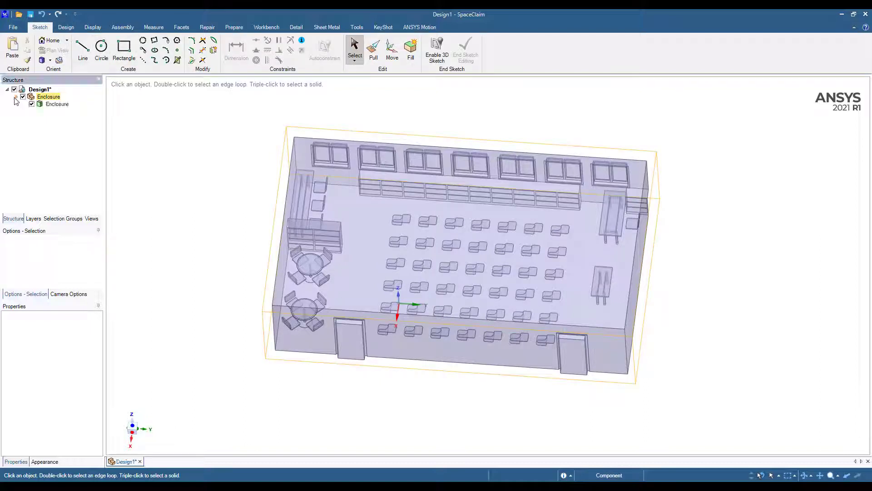
pyautogui.click(53, 105)
pyautogui.moveTo(50, 105); pyautogui.dragTo(37, 90)
pyautogui.click(40, 105)
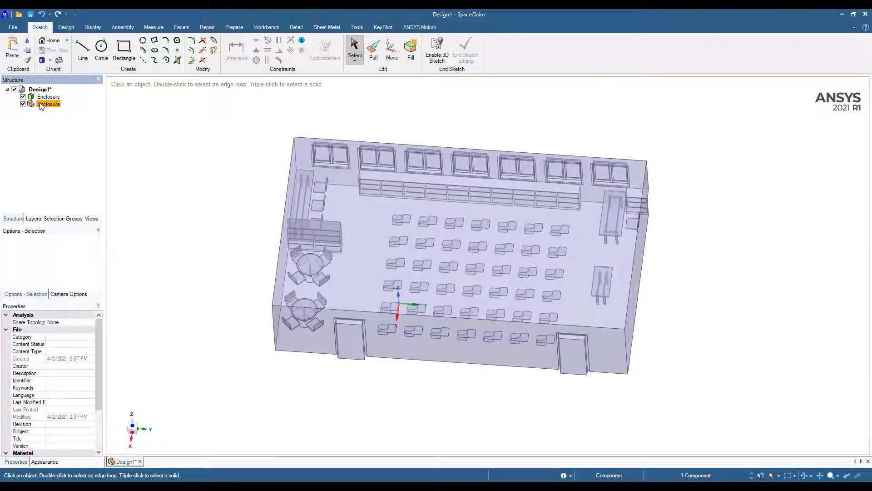
pyautogui.press('Delete')
pyautogui.moveTo(478, 329)
pyautogui.mouseDown(button='middle')
pyautogui.moveTo(452, 347)
pyautogui.moveTo(436, 390)
pyautogui.mouseUp(button='middle')
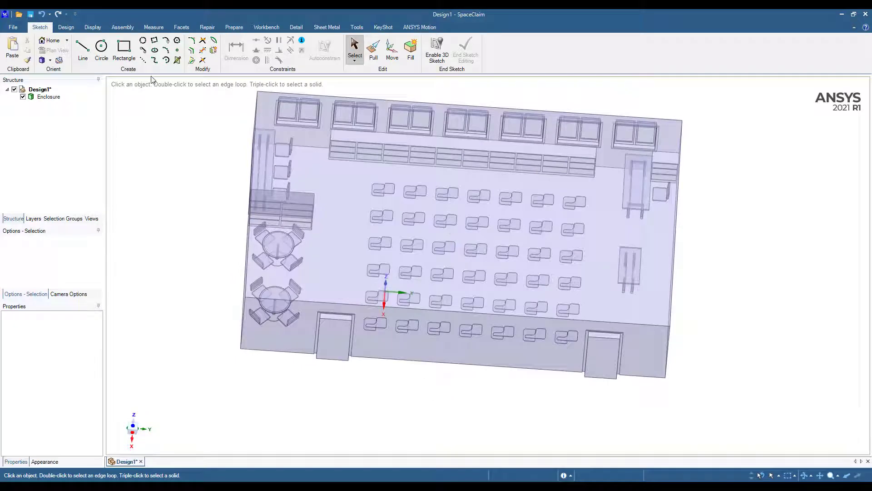
# Sketch the first 24 in by 8 in vent rectangle on the enclosure top face near the windows
pyautogui.click(123, 49)
pyautogui.click(565, 291)
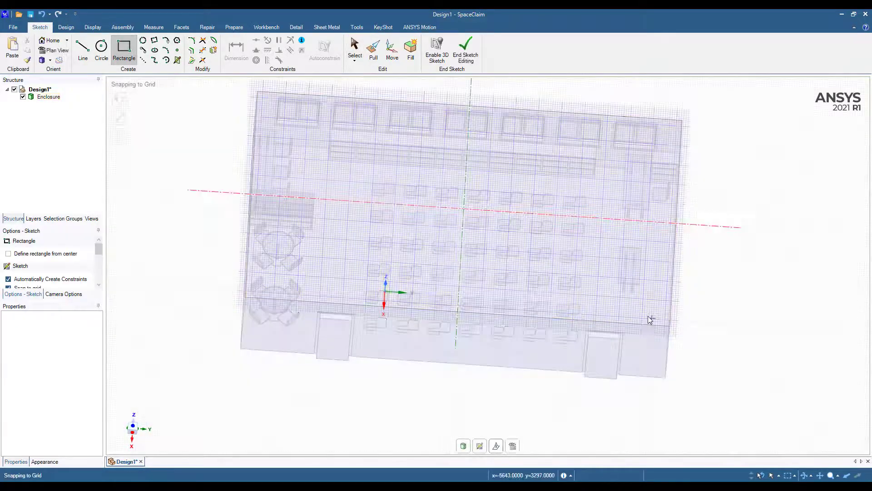
pyautogui.click(332, 148)
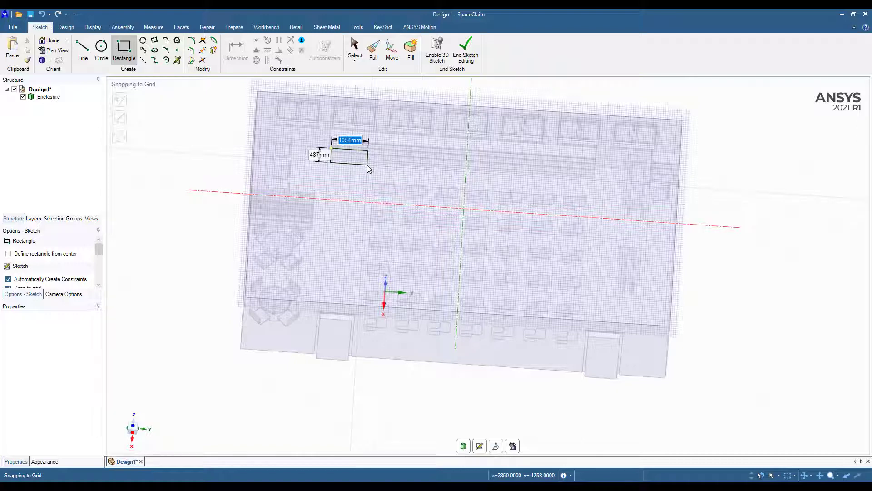
pyautogui.write('14')
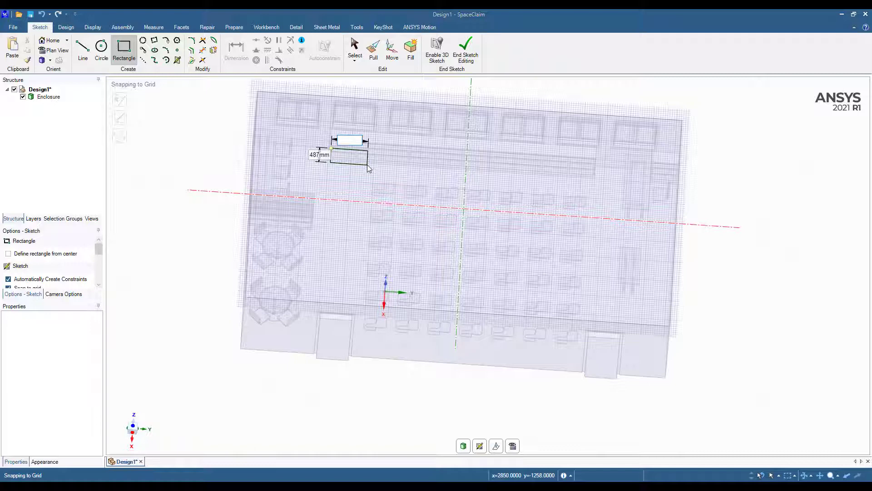
pyautogui.write('24')
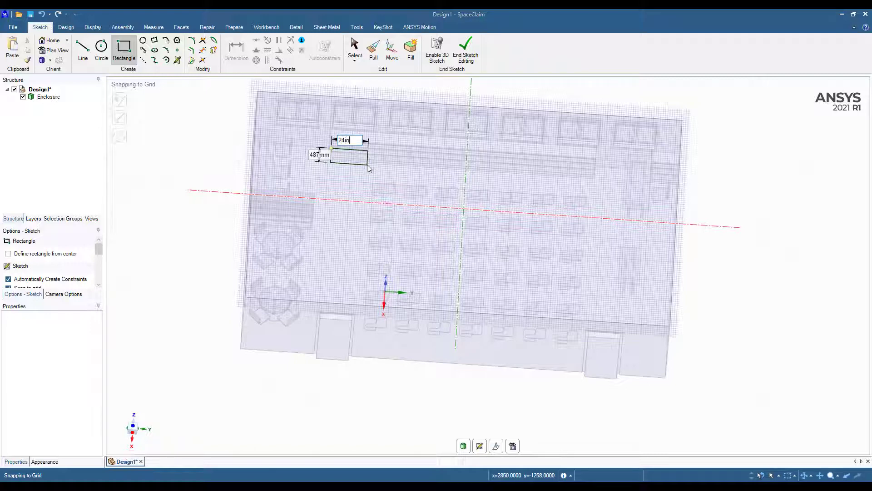
pyautogui.write('in')
pyautogui.press('Tab')
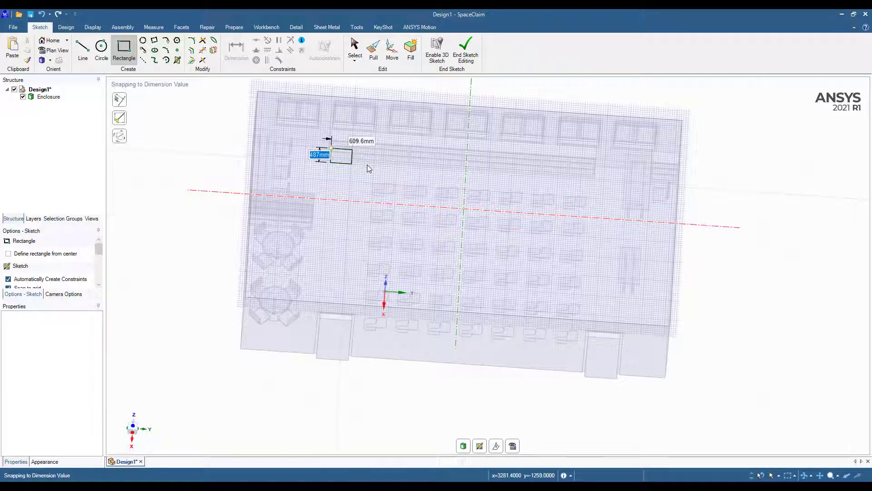
pyautogui.write('8in')
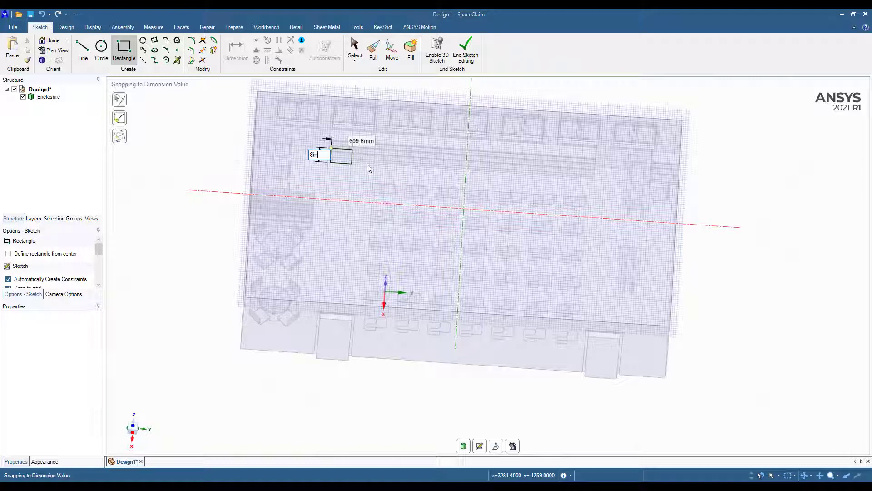
pyautogui.press('Return')
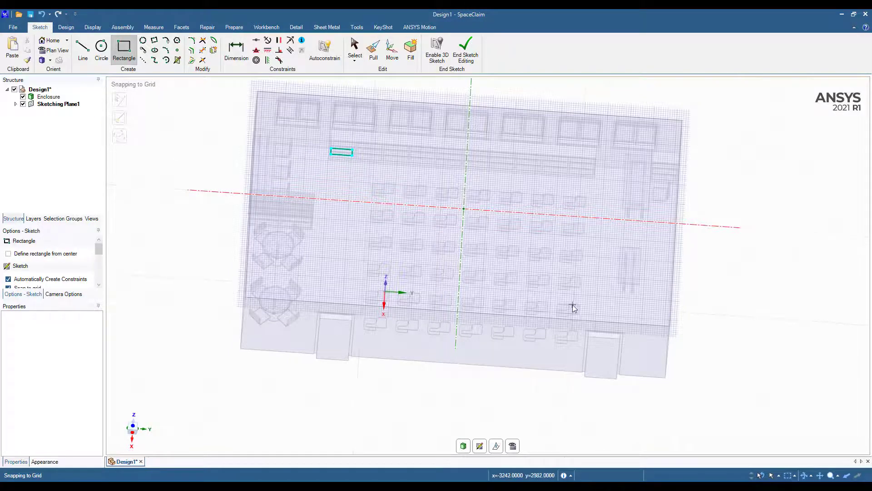
# Sketch the second 24 in by 8 in vent rectangle at the other end of the room
pyautogui.click(565, 276)
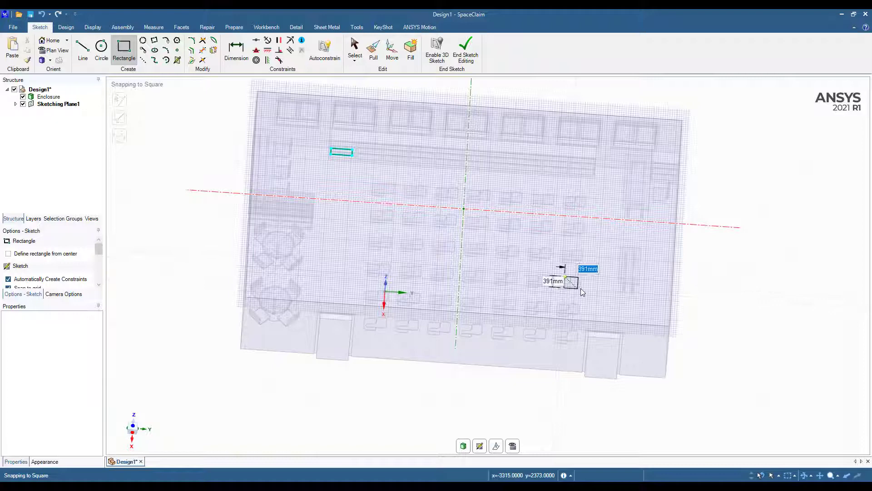
pyautogui.click(596, 290)
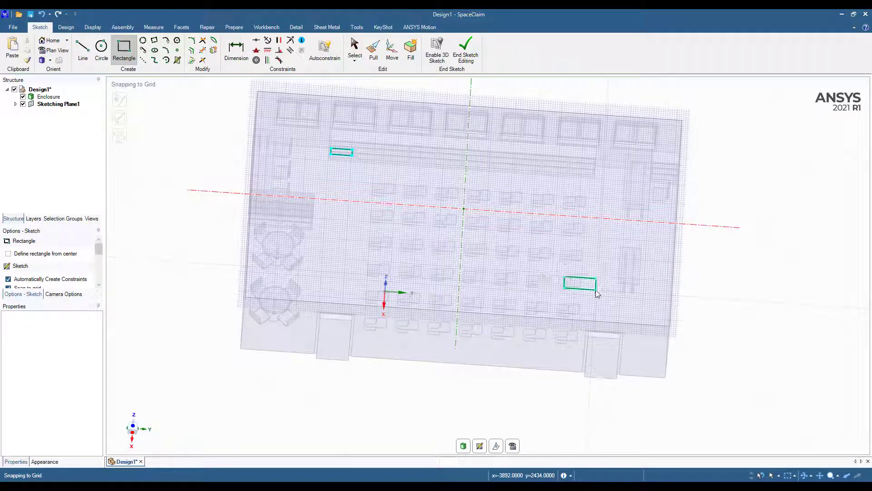
pyautogui.hotkey('ctrl', 'z')
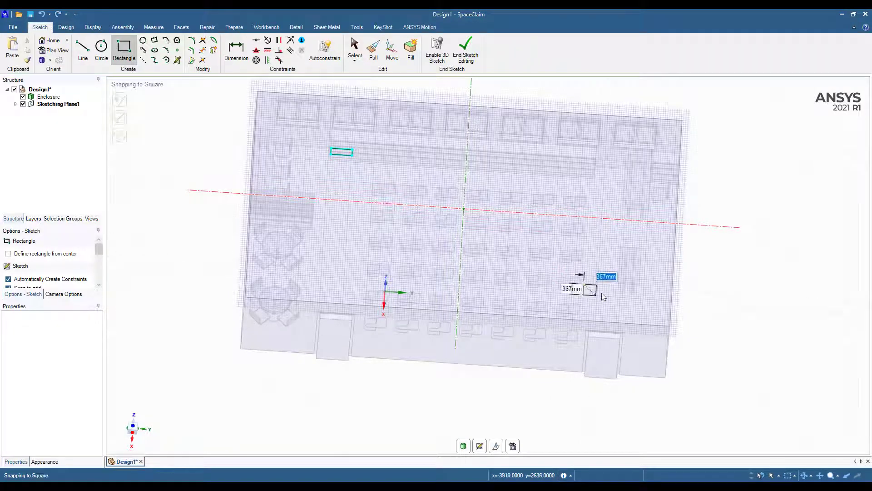
pyautogui.write('24')
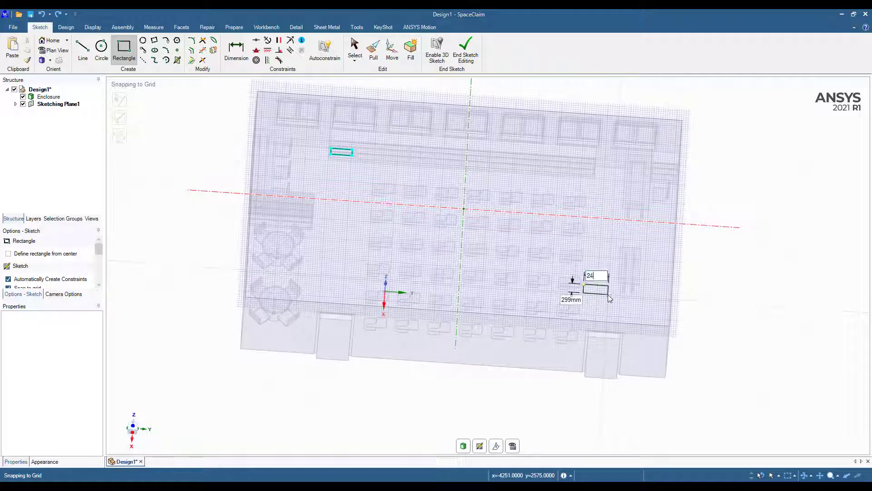
pyautogui.write('in')
pyautogui.press('Tab')
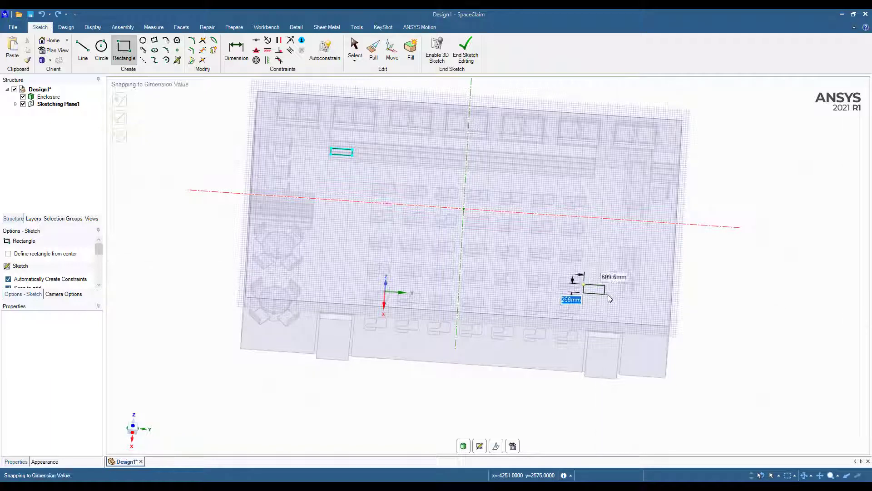
pyautogui.write('8in')
pyautogui.press('Return')
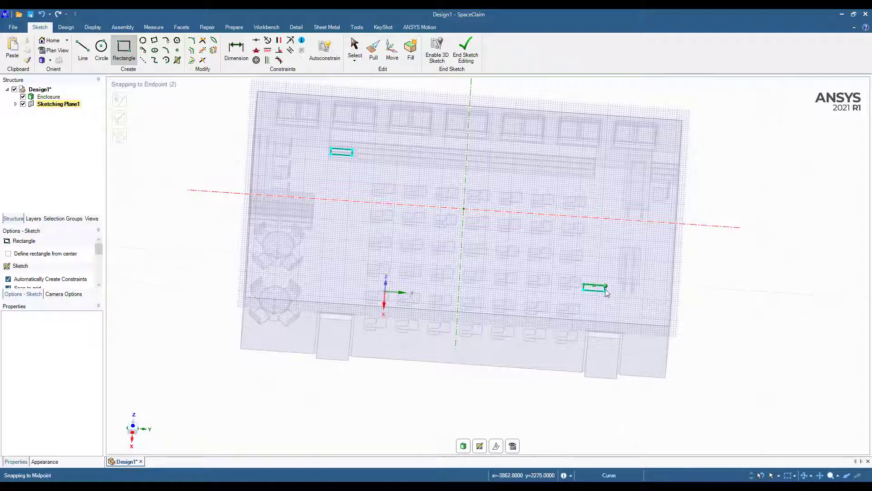
pyautogui.moveTo(574, 379)
pyautogui.mouseDown(button='middle')
pyautogui.moveTo(561, 334)
pyautogui.moveTo(563, 356)
pyautogui.moveTo(535, 384)
pyautogui.mouseUp(button='middle')
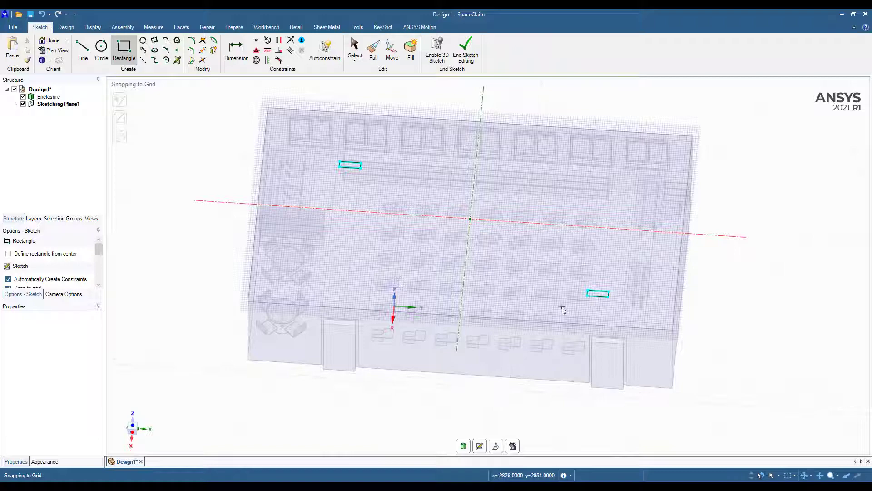
# Exit the rectangle sketch and select the enclosure's top face
pyautogui.press('p')
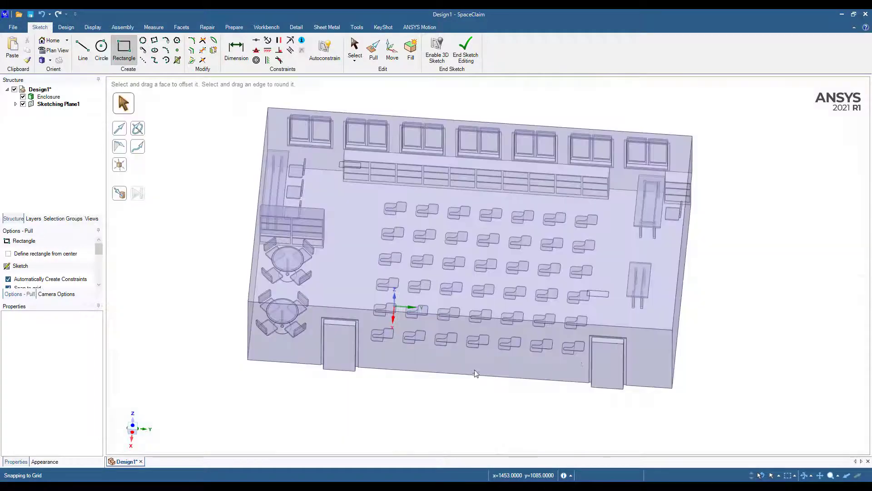
pyautogui.click(591, 273)
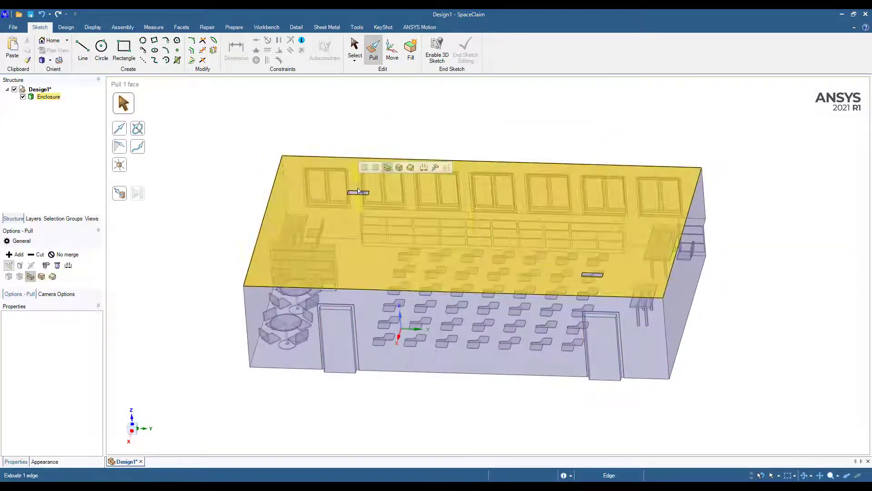
pyautogui.press('Escape')
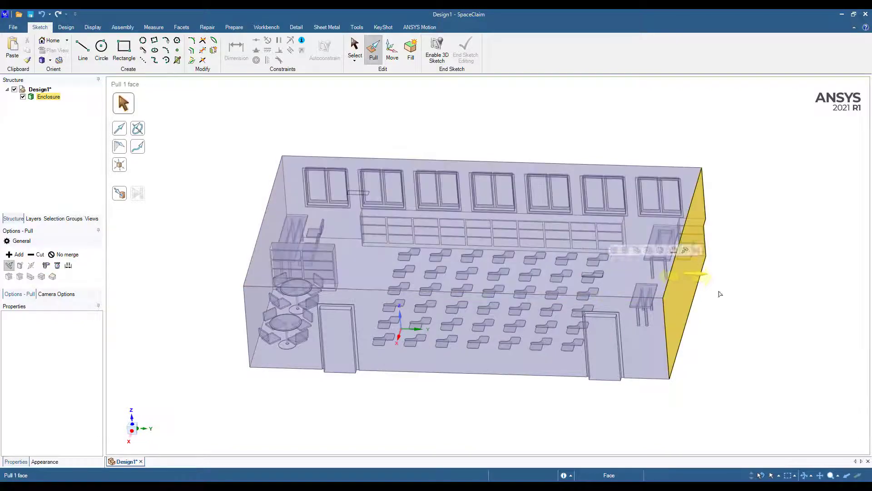
pyautogui.moveTo(718, 294)
pyautogui.mouseDown(button='middle')
pyautogui.moveTo(770, 356)
pyautogui.moveTo(764, 362)
pyautogui.moveTo(765, 347)
pyautogui.moveTo(721, 304)
pyautogui.mouseUp(button='middle')
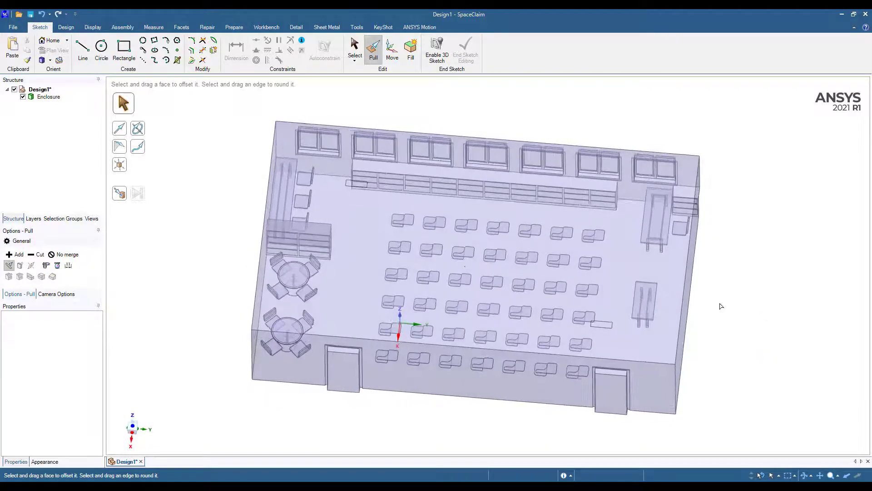
pyautogui.click(594, 230)
pyautogui.moveTo(594, 230); pyautogui.dragTo(356, 136, button='middle')
# Sketch a 12 in diameter circle on the top face near the window wall
pyautogui.click(124, 48)
pyautogui.click(101, 48)
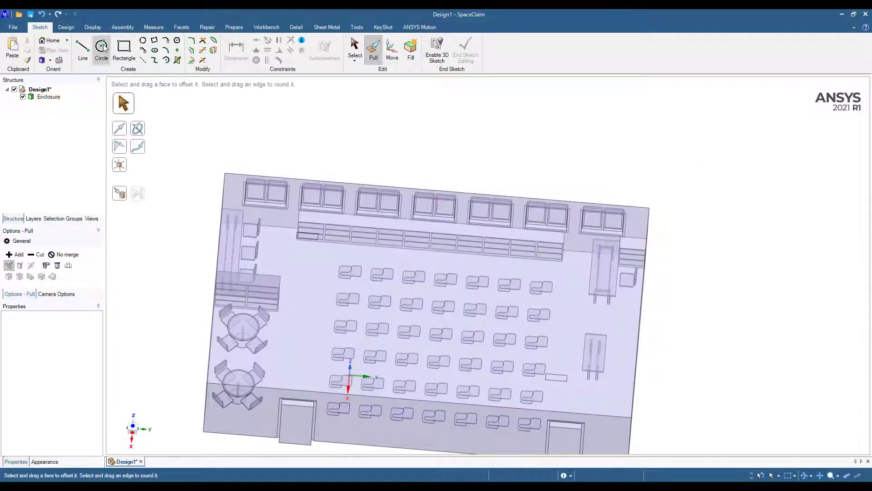
pyautogui.click(500, 234)
pyautogui.click(557, 258)
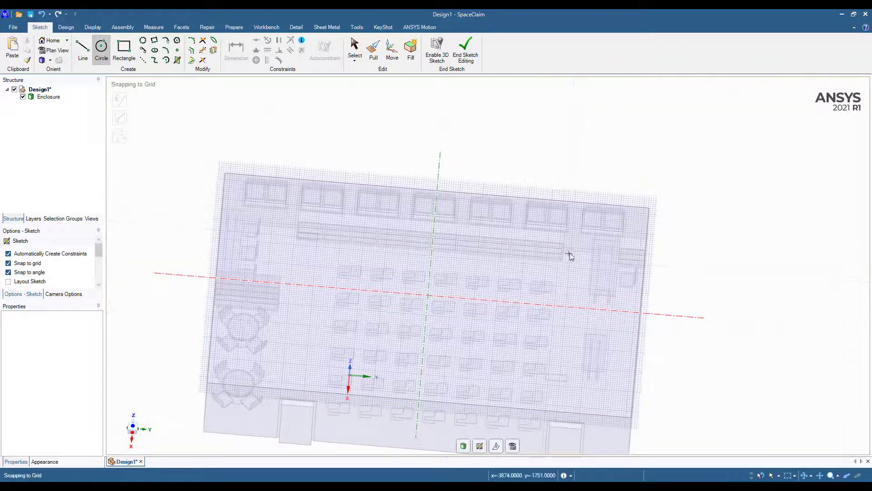
pyautogui.click(572, 248)
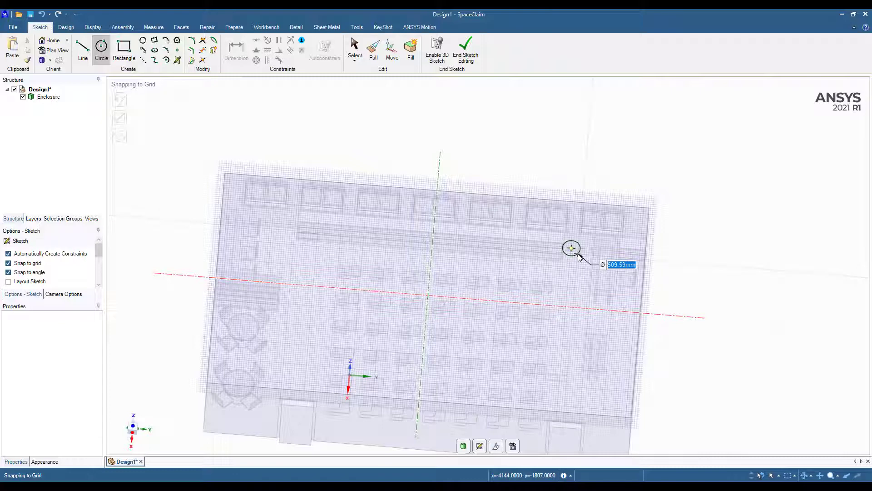
pyautogui.write('12in')
pyautogui.press('Return')
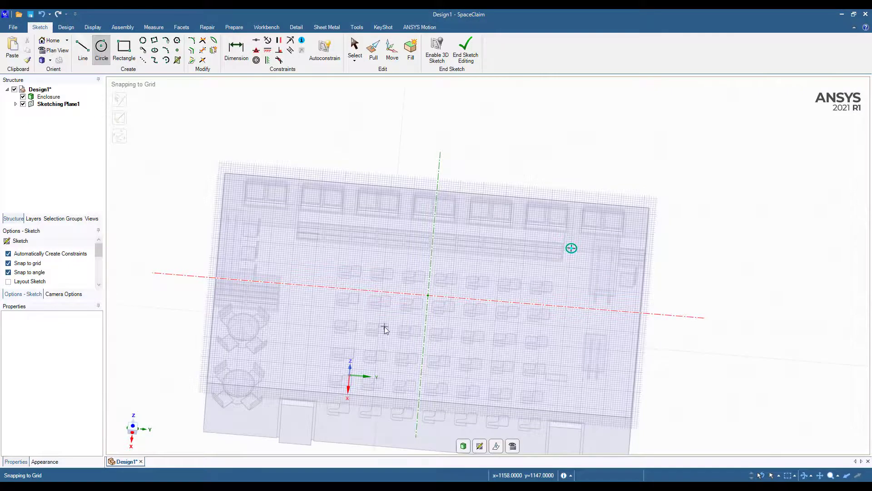
pyautogui.moveTo(384, 327)
pyautogui.mouseDown(button='middle')
pyautogui.moveTo(464, 269)
pyautogui.moveTo(356, 364)
pyautogui.moveTo(357, 414)
pyautogui.moveTo(189, 163)
pyautogui.mouseUp(button='middle')
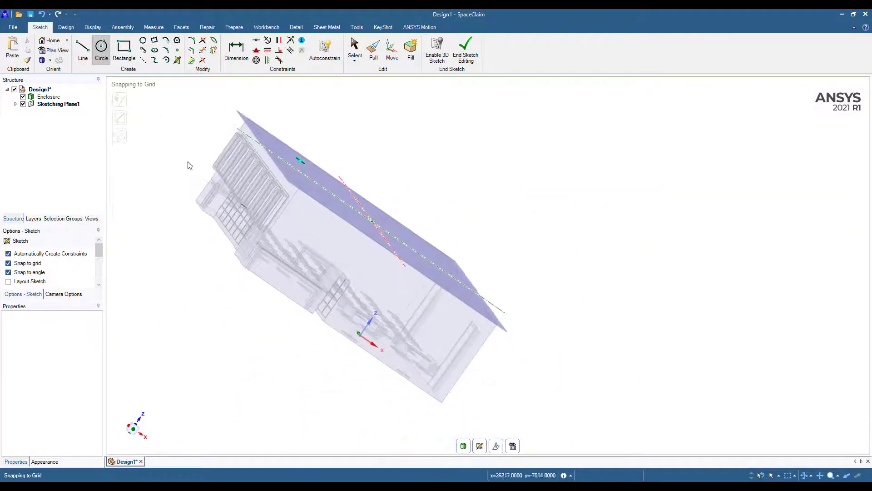
pyautogui.moveTo(325, 254)
pyautogui.mouseDown(button='middle')
pyautogui.moveTo(246, 266)
pyautogui.moveTo(216, 252)
pyautogui.mouseUp(button='middle')
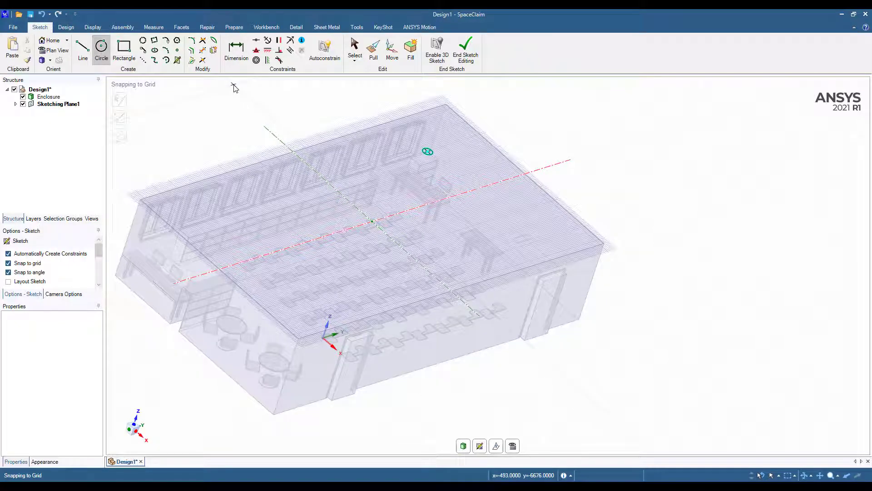
# Sketch a 12 in by 12 in square near the lower right of the sketch plane
pyautogui.press('v')
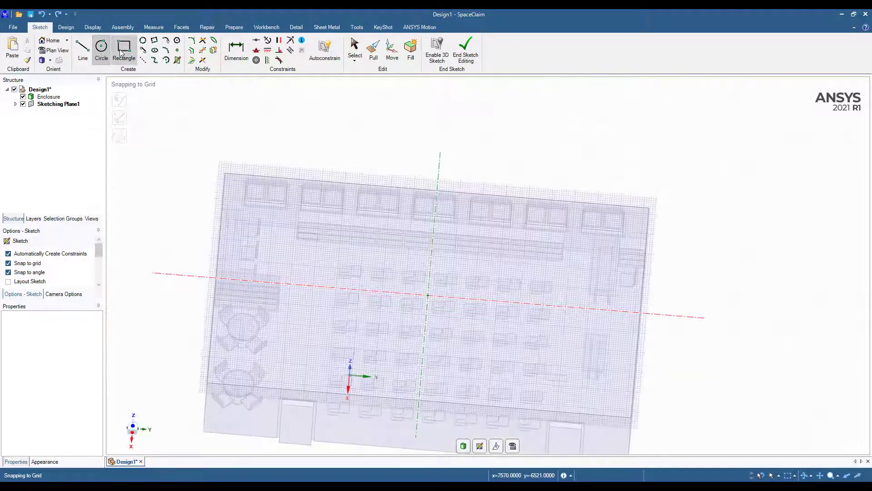
pyautogui.click(120, 52)
pyautogui.click(578, 235)
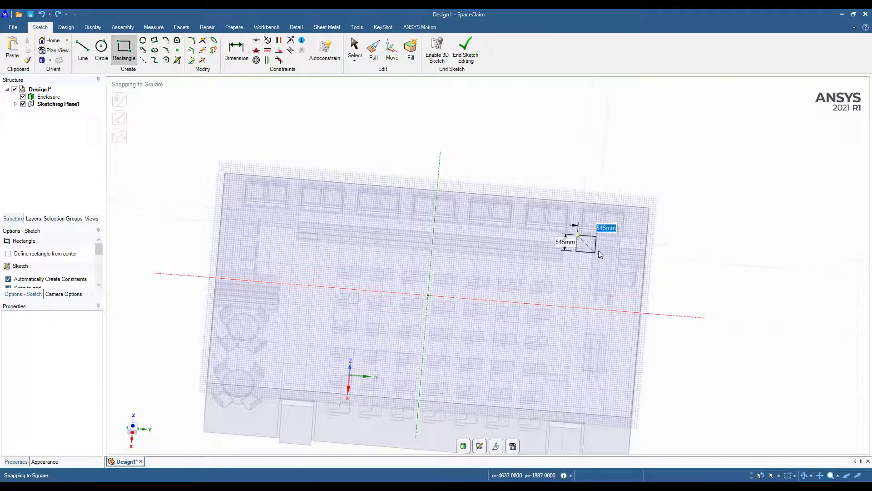
pyautogui.write('12in')
pyautogui.press('Tab')
pyautogui.write('12')
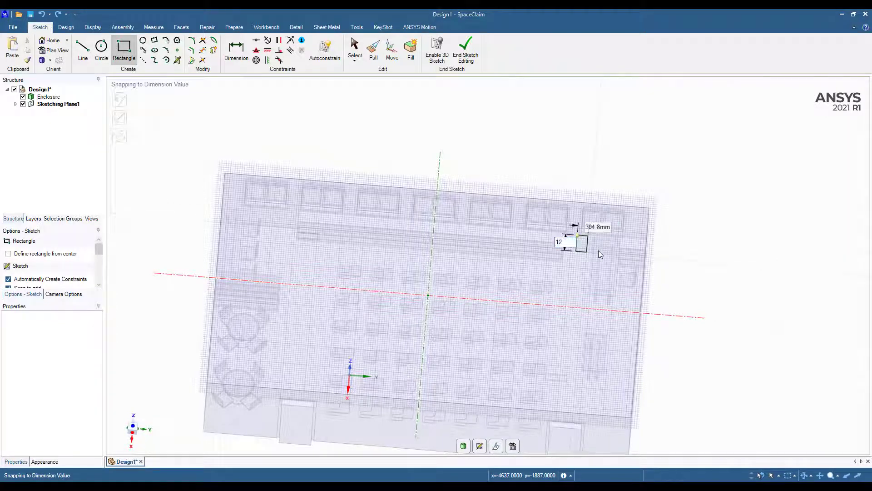
pyautogui.write('in')
pyautogui.press('Return')
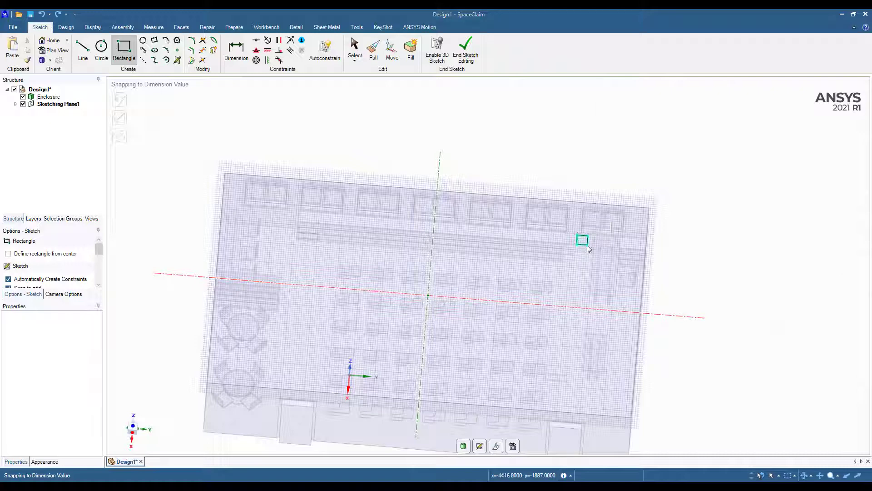
# Leave the sketch, clear the face selection, and view the model from the front
pyautogui.moveTo(598, 250)
pyautogui.mouseDown(button='middle')
pyautogui.moveTo(465, 325)
pyautogui.moveTo(426, 362)
pyautogui.moveTo(498, 302)
pyautogui.moveTo(523, 375)
pyautogui.mouseUp(button='middle')
pyautogui.click(464, 447)
pyautogui.click(353, 421)
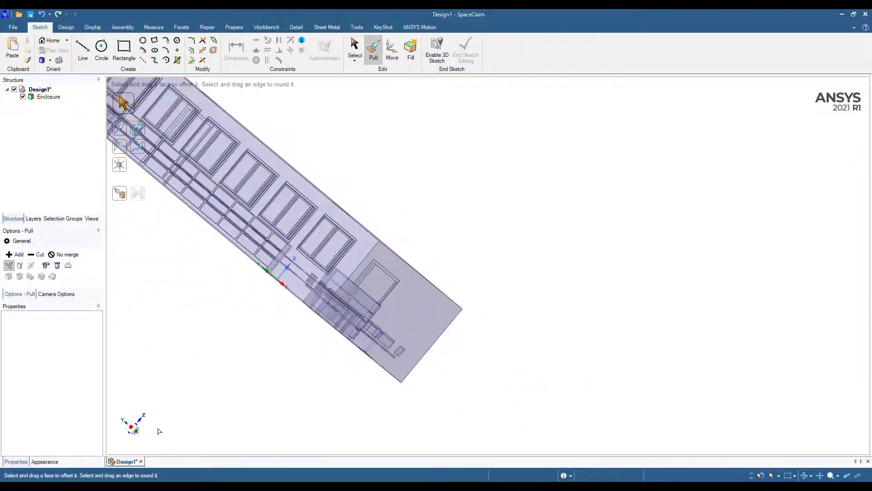
pyautogui.click(138, 432)
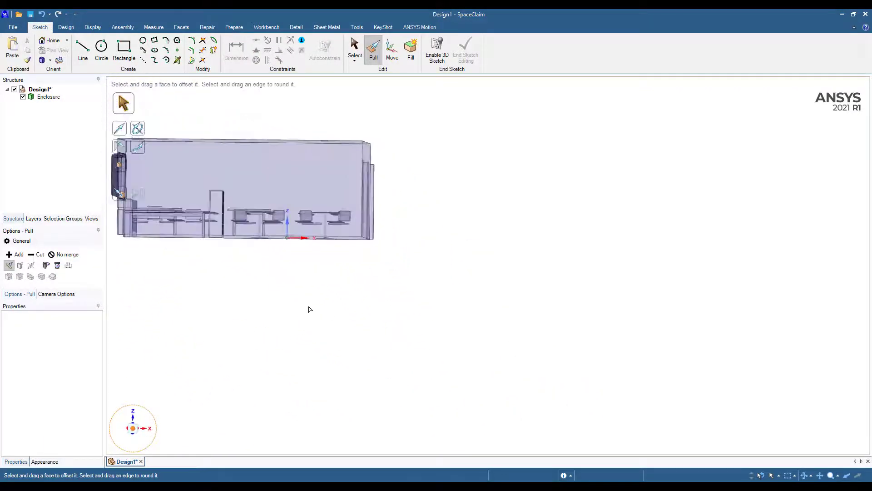
# Sketch another 12 in square rectangle on the enclosure's front face
pyautogui.click(134, 62)
pyautogui.click(407, 290)
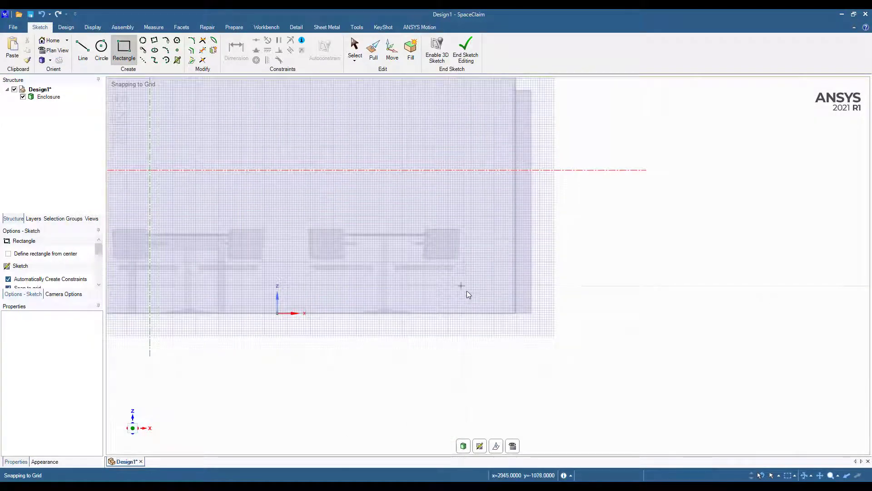
pyautogui.click(453, 281)
pyautogui.write('2in')
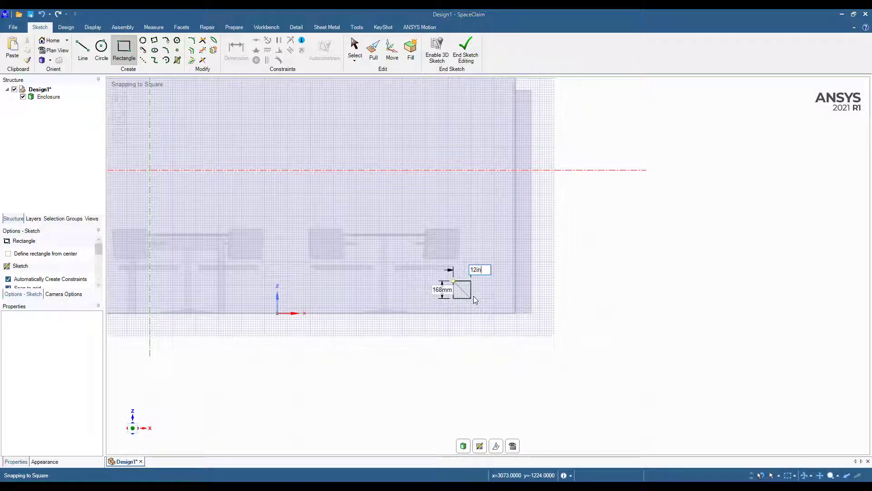
pyautogui.press('Tab')
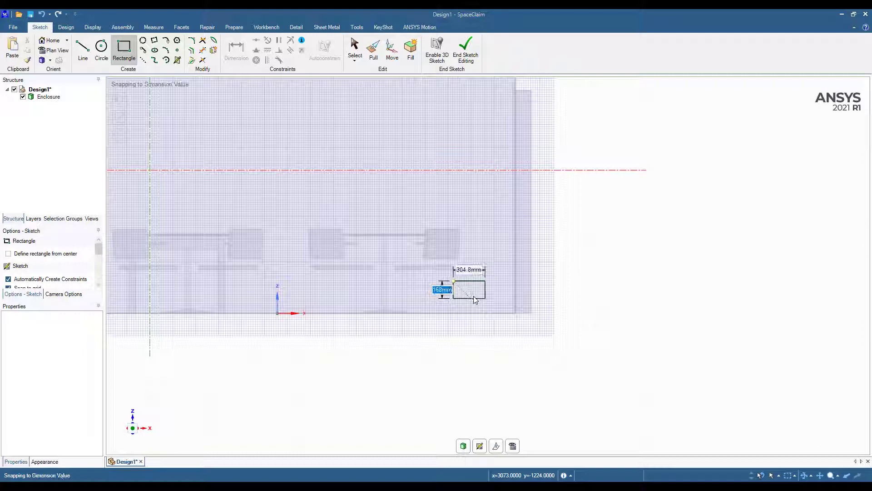
pyautogui.write('12in')
pyautogui.press('Return')
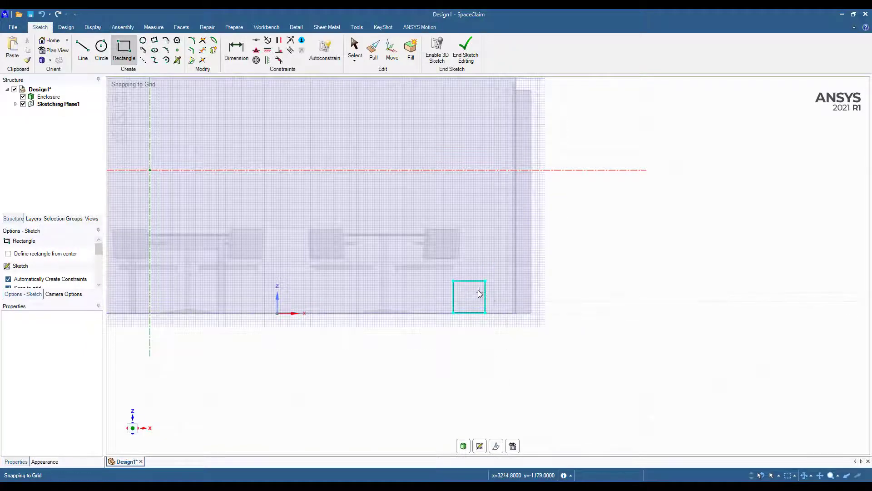
# Check the square in 3-D, return to the flat sketch view, and end the sketch
pyautogui.scroll(3, 485, 331)
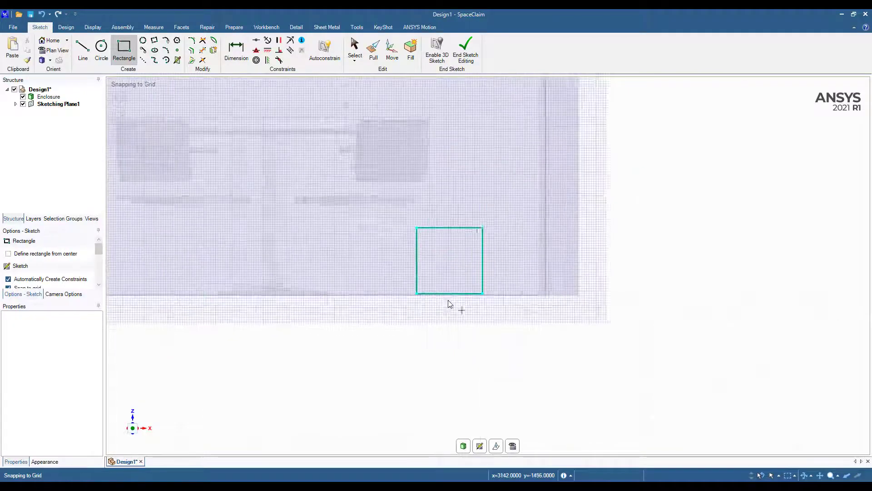
pyautogui.scroll(4, 447, 300)
pyautogui.scroll(-2, 444, 298)
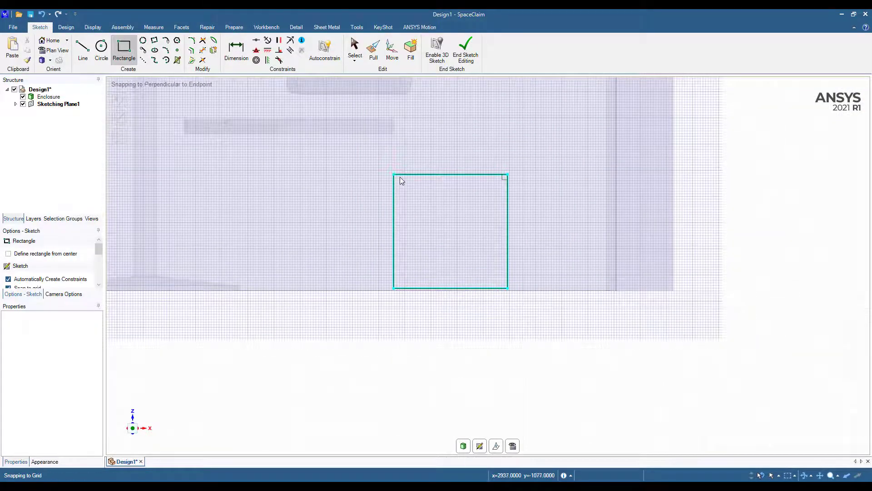
pyautogui.scroll(-5, 403, 181)
pyautogui.moveTo(402, 181)
pyautogui.mouseDown(button='middle')
pyautogui.moveTo(493, 188)
pyautogui.moveTo(476, 234)
pyautogui.moveTo(485, 210)
pyautogui.mouseUp(button='middle')
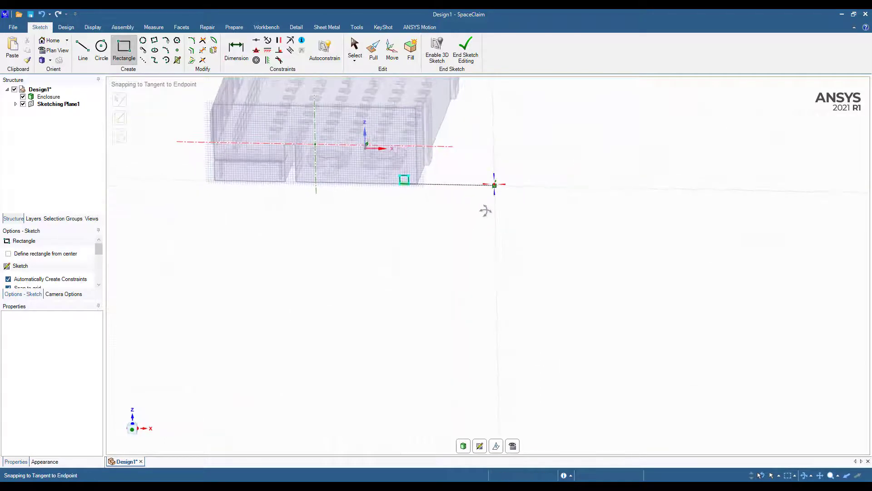
pyautogui.press('v')
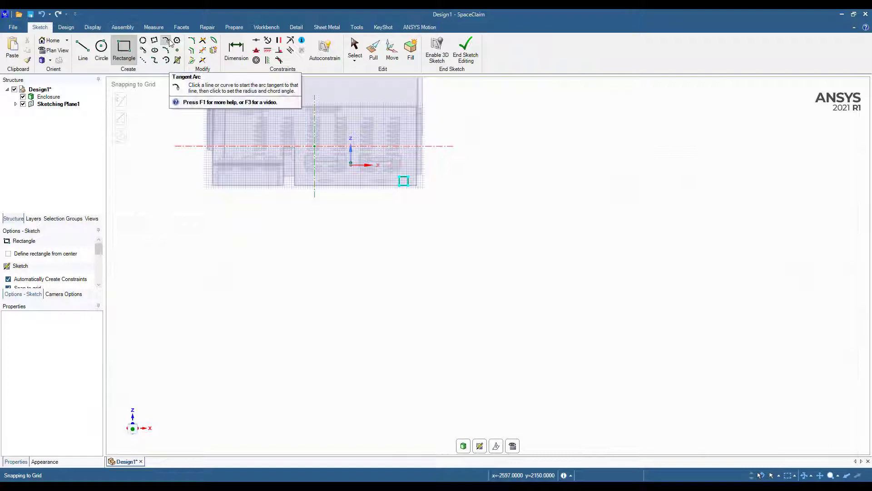
pyautogui.press('p')
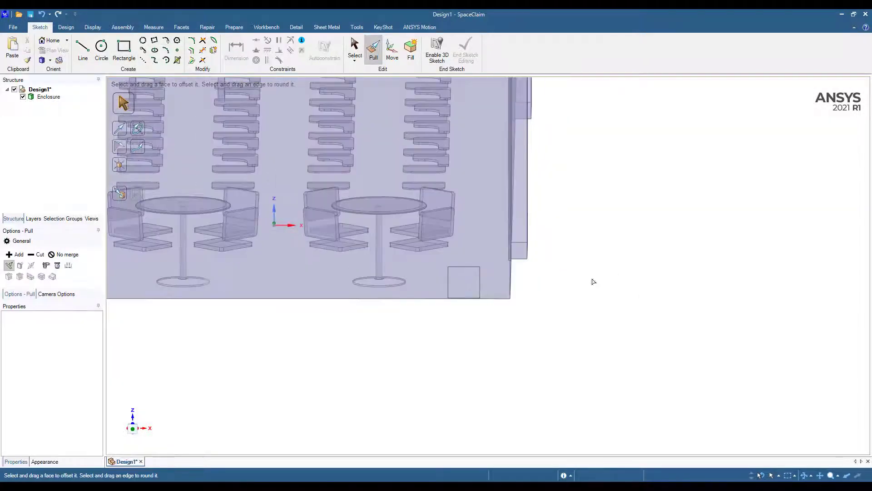
# Move the selected square vent face about 17 mm upward along the green axis
pyautogui.click(457, 252)
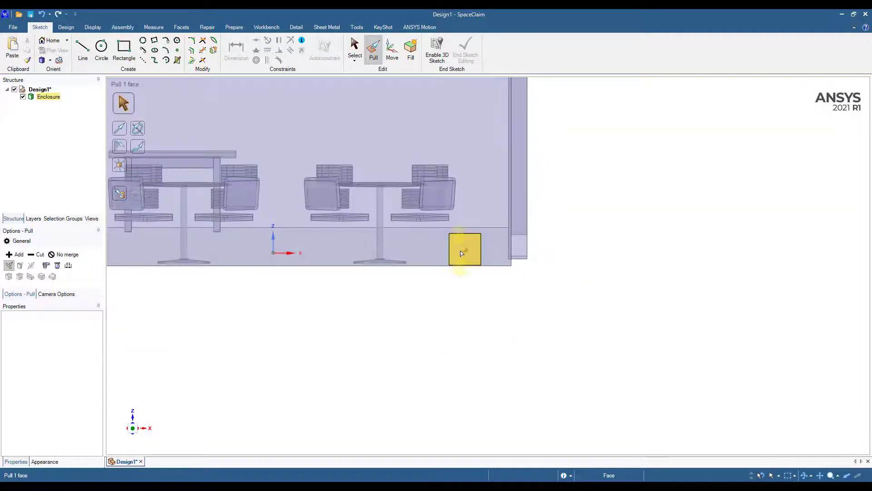
pyautogui.click(461, 253)
pyautogui.press('m')
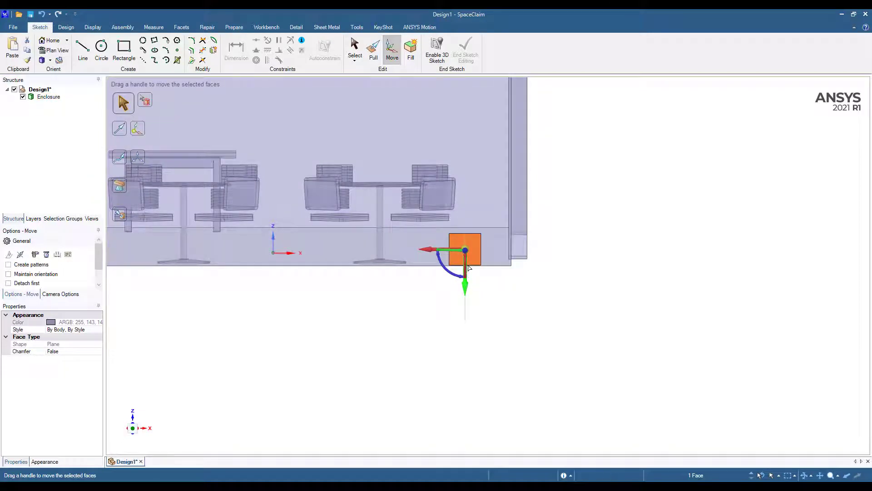
pyautogui.moveTo(469, 268); pyautogui.dragTo(467, 283)
pyautogui.hotkey('ctrl', 'a')
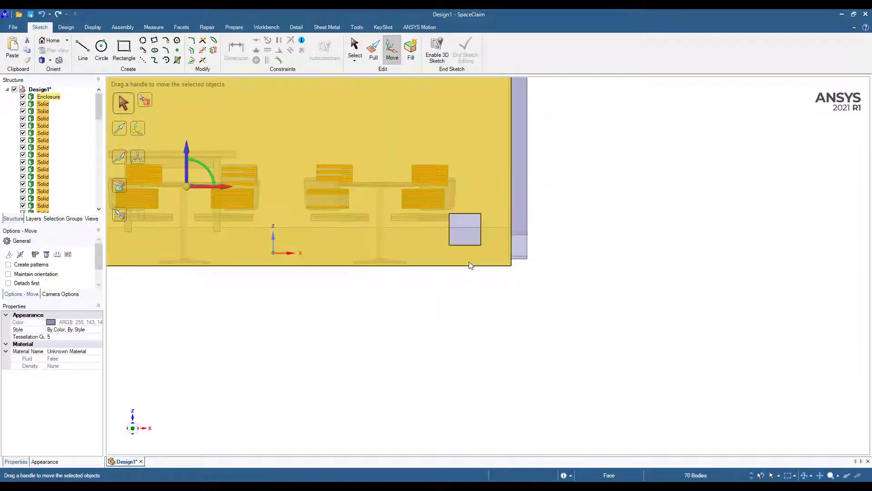
pyautogui.hotkey('ctrl', 'z')
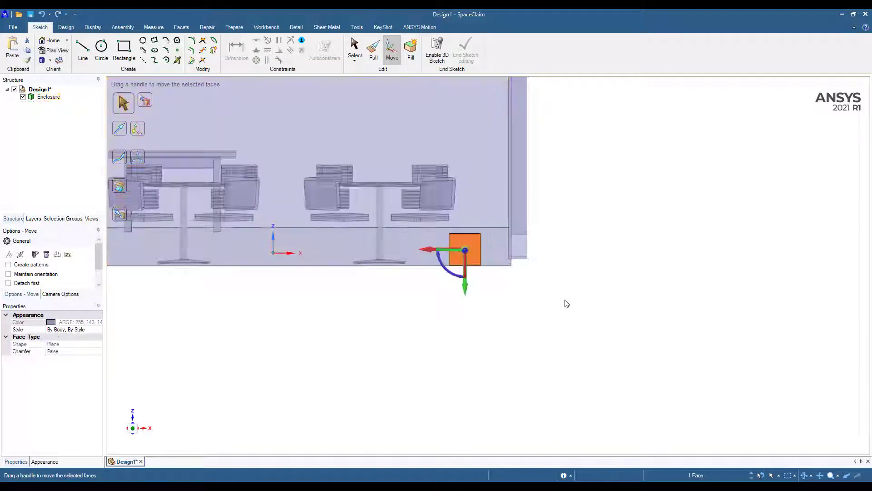
pyautogui.moveTo(494, 291); pyautogui.dragTo(472, 291, button='middle')
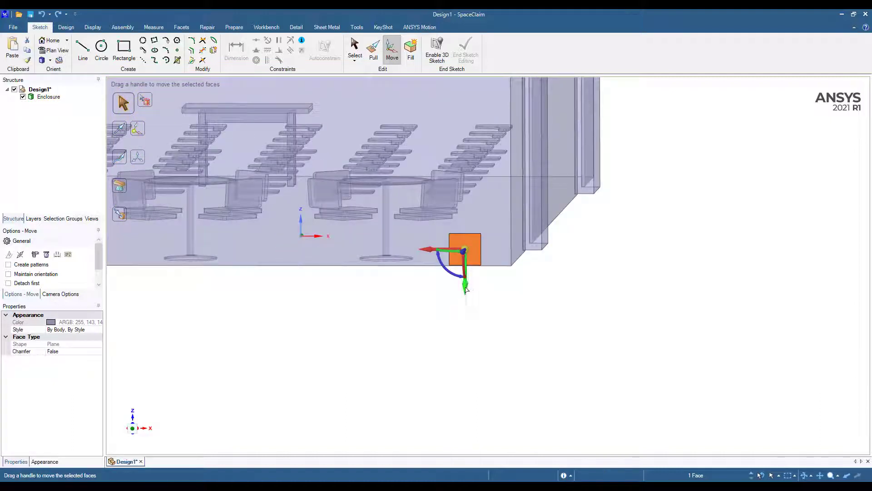
pyautogui.click(466, 289)
pyautogui.moveTo(467, 281); pyautogui.dragTo(467, 270)
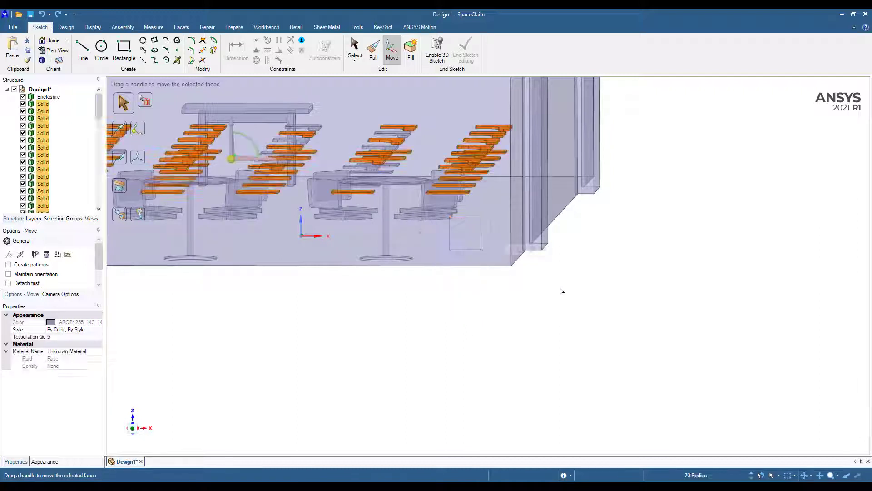
pyautogui.click(599, 301)
# Select all 70 furniture solids, delete them, then undo the deletion
pyautogui.press('h')
pyautogui.press('s')
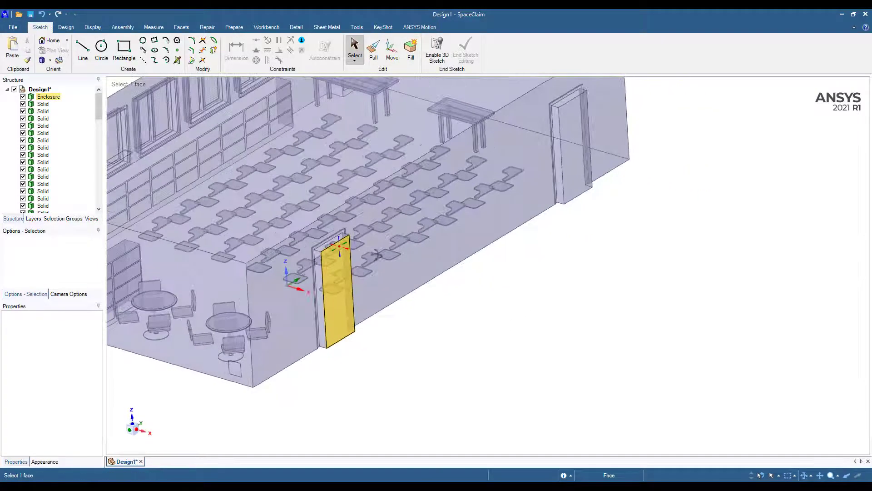
pyautogui.click(44, 104)
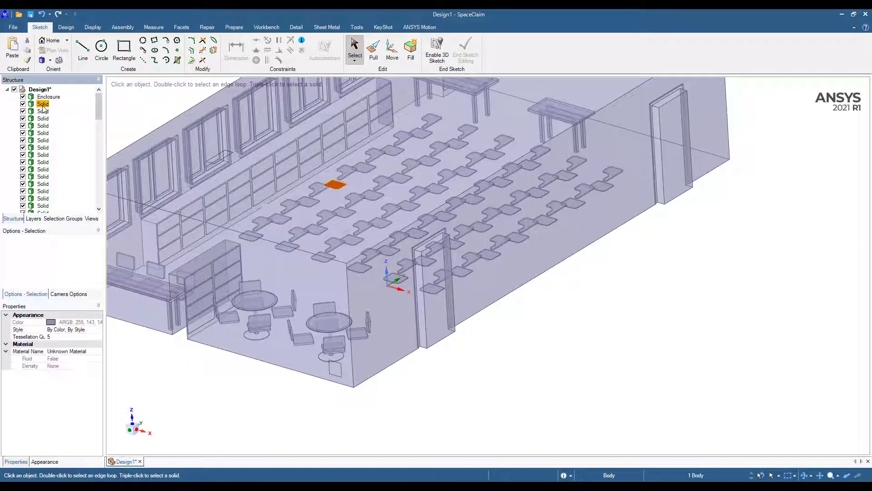
pyautogui.scroll(-2, 43, 104)
pyautogui.moveTo(99, 119); pyautogui.dragTo(102, 202)
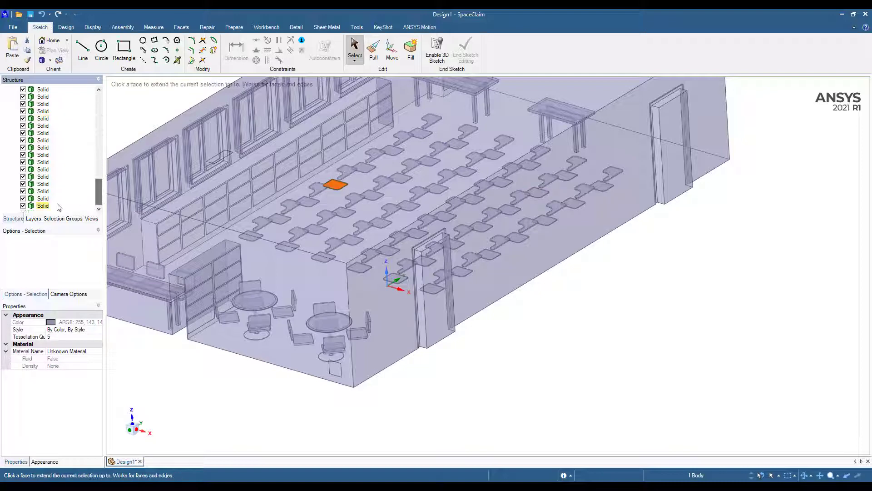
pyautogui.keyDown('shift'); pyautogui.click(43, 206); pyautogui.keyUp('shift')
pyautogui.press('Delete')
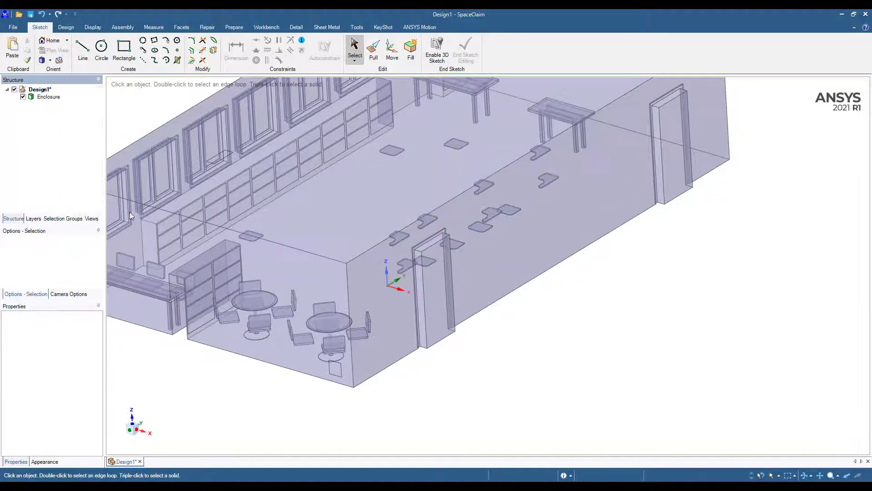
pyautogui.click(227, 225)
pyautogui.hotkey('ctrl', 'z')
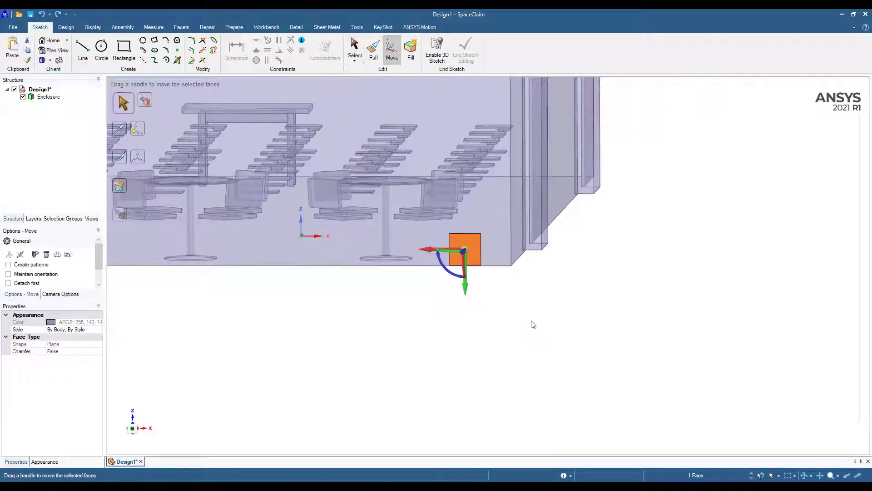
# Move the square vent face a little higher on the wall
pyautogui.moveTo(432, 304); pyautogui.dragTo(426, 314, button='middle')
pyautogui.press('s')
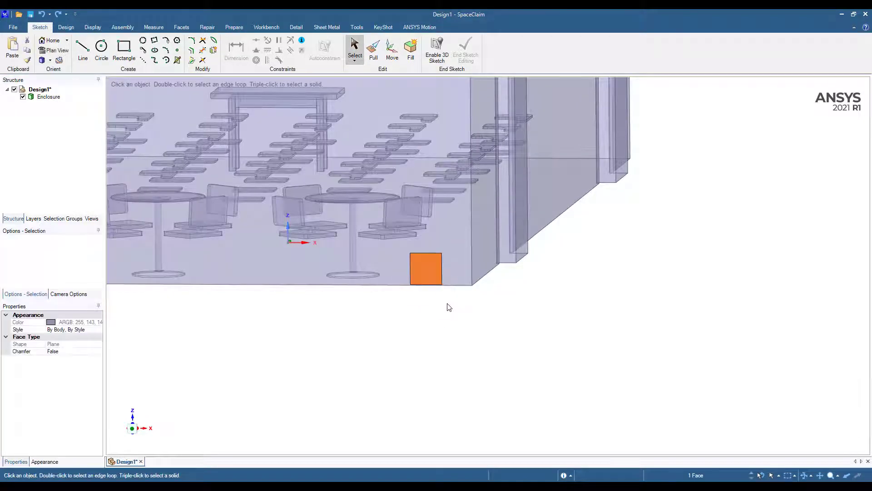
pyautogui.press('m')
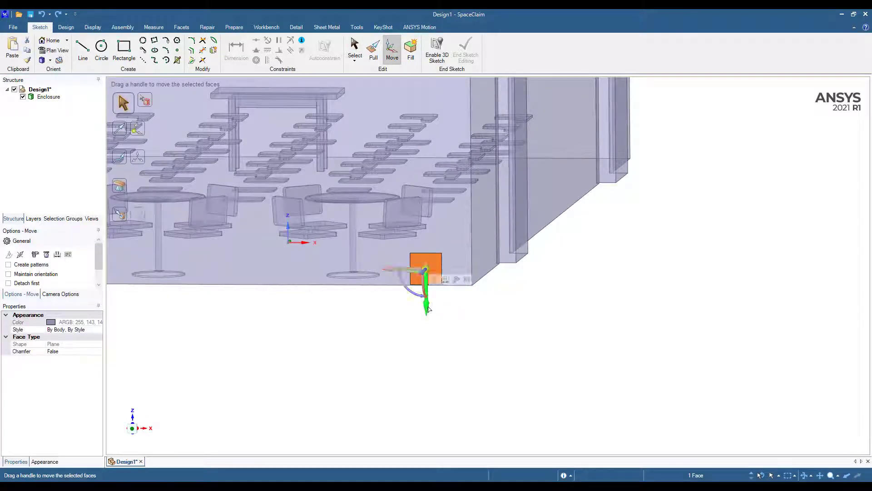
pyautogui.moveTo(430, 304); pyautogui.dragTo(430, 299)
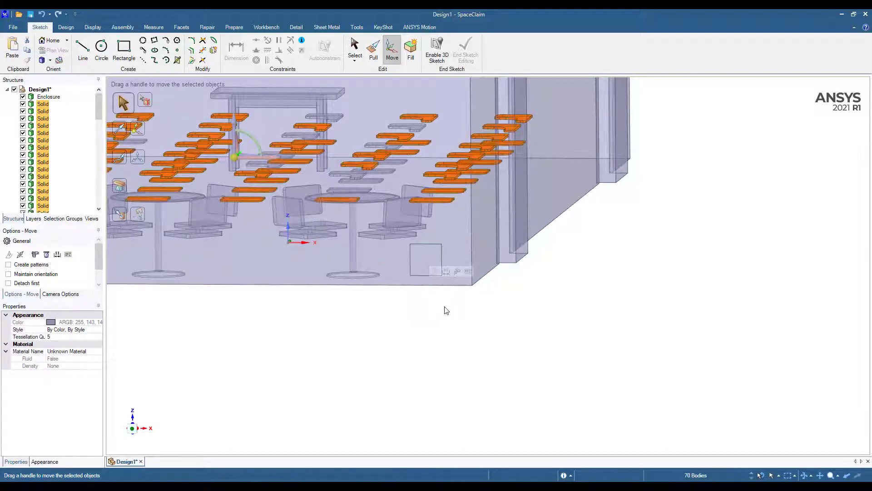
pyautogui.scroll(3, 474, 325)
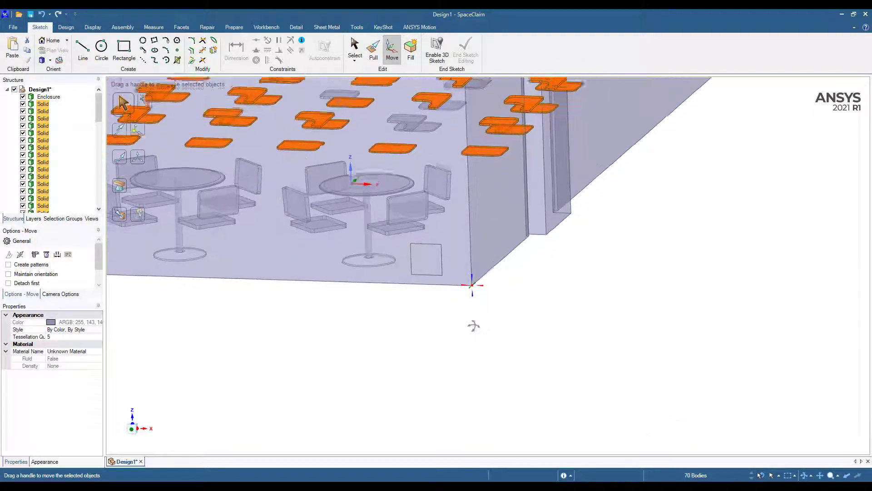
# Clear the selection and toggle visibility of the bodies in the Structure tree
pyautogui.click(596, 257)
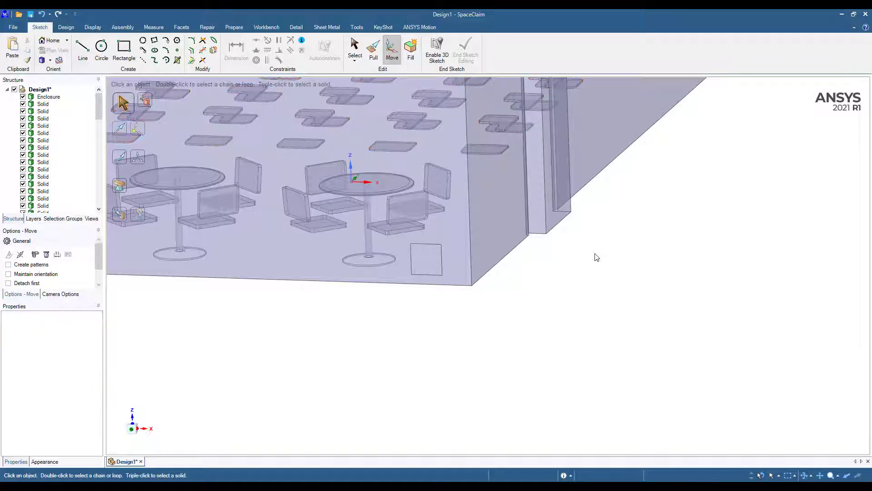
pyautogui.scroll(-5, 594, 255)
pyautogui.scroll(5, 622, 310)
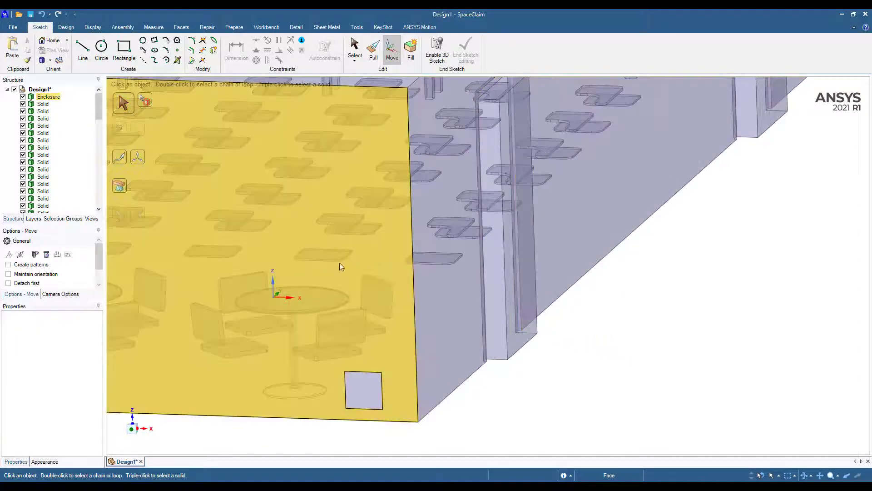
pyautogui.click(22, 104)
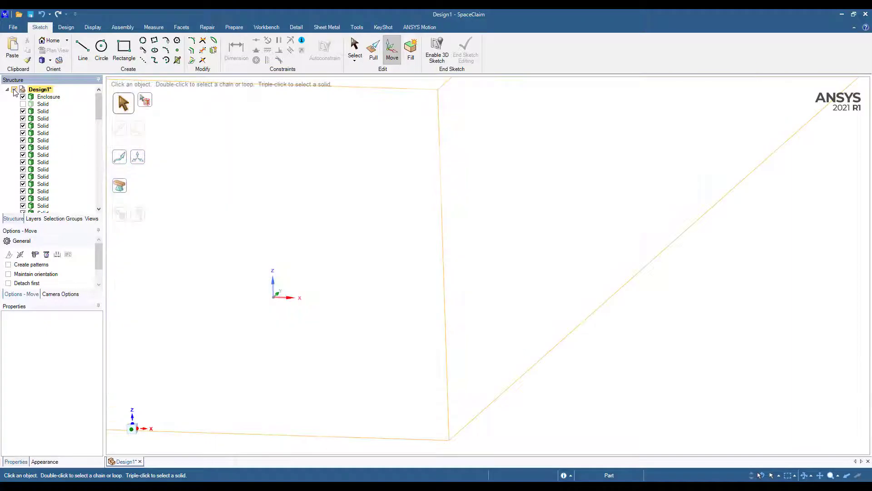
pyautogui.click(14, 90)
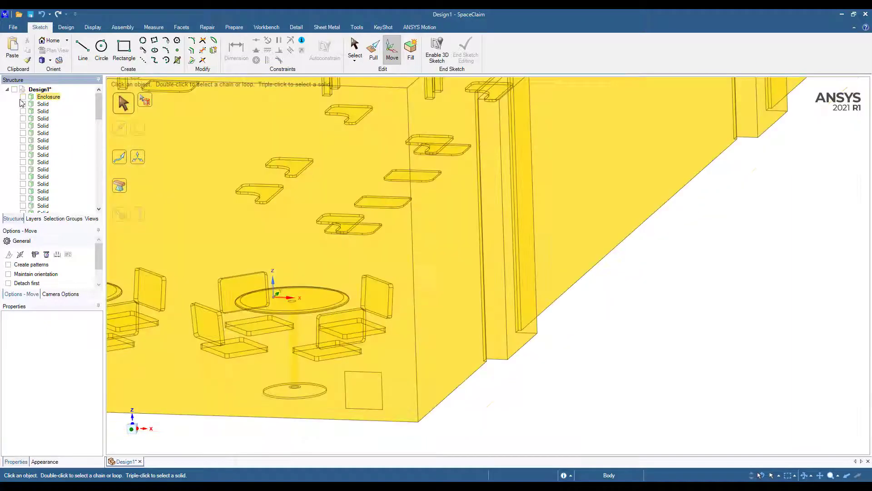
pyautogui.click(14, 90)
pyautogui.click(14, 89)
pyautogui.scroll(-3, 260, 157)
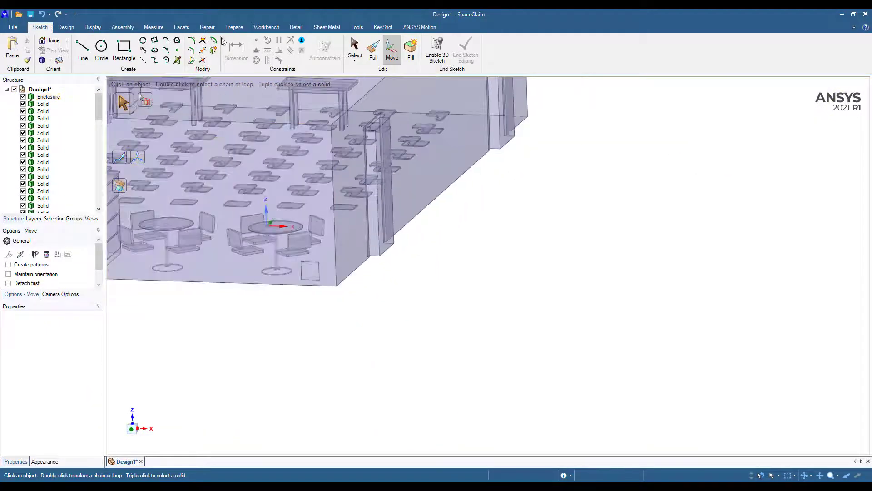
# Run the Interference check and fix all 70 detected interferences
pyautogui.click(234, 27)
pyautogui.click(213, 49)
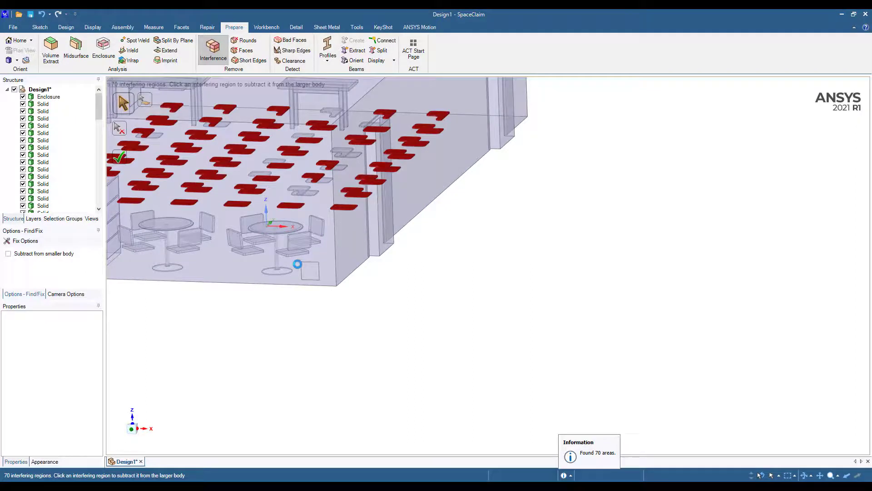
pyautogui.click(120, 158)
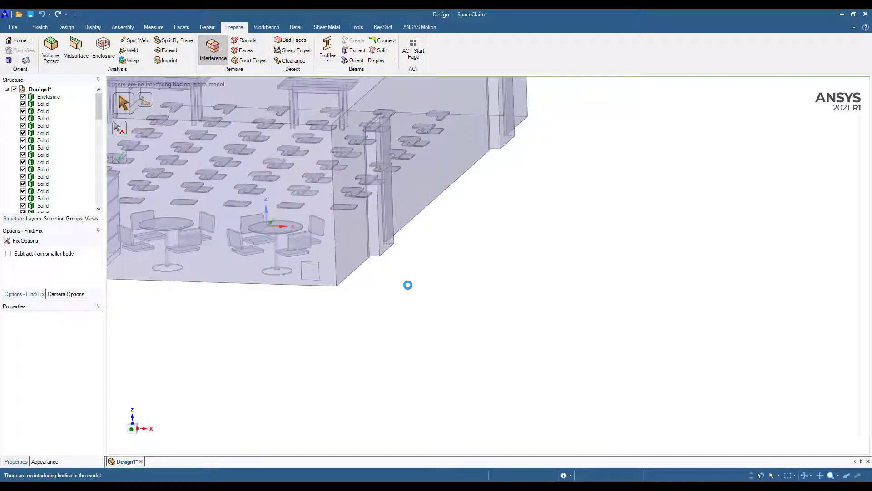
# Show only the Enclosure, select all 70 Solid bodies, and delete them
pyautogui.click(14, 90)
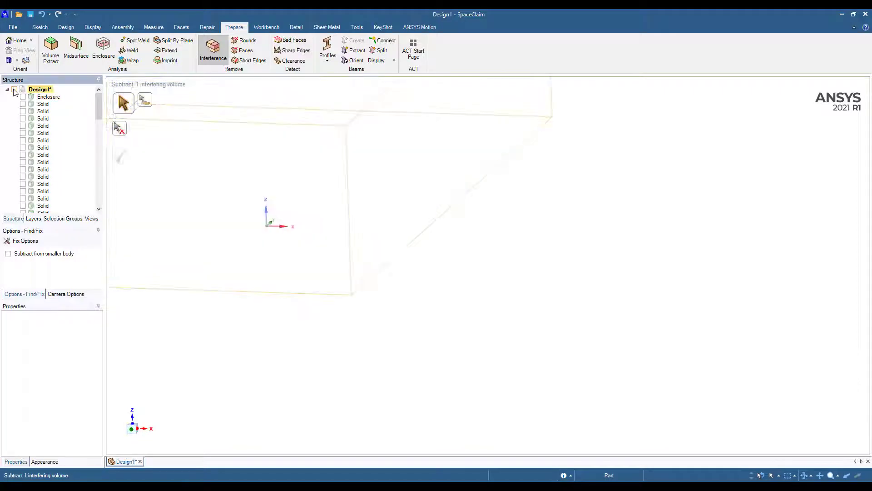
pyautogui.click(22, 97)
pyautogui.click(43, 111)
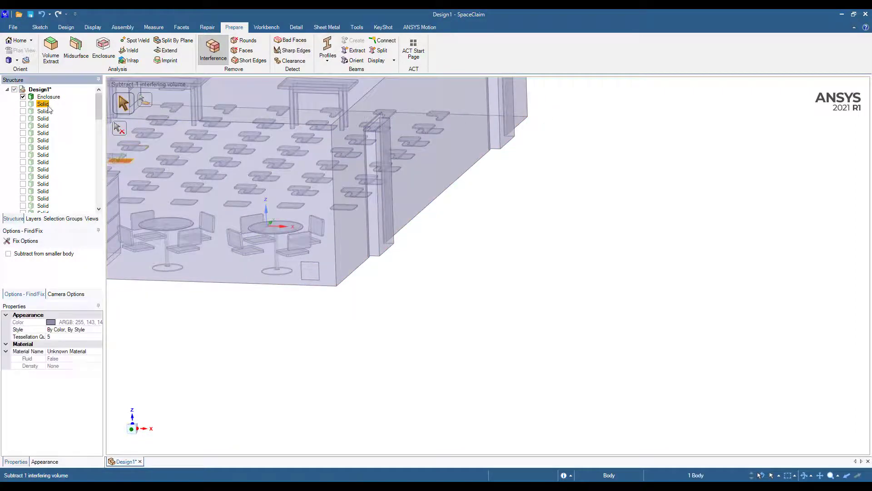
pyautogui.scroll(-1, 55, 144)
pyautogui.scroll(-5, 55, 144)
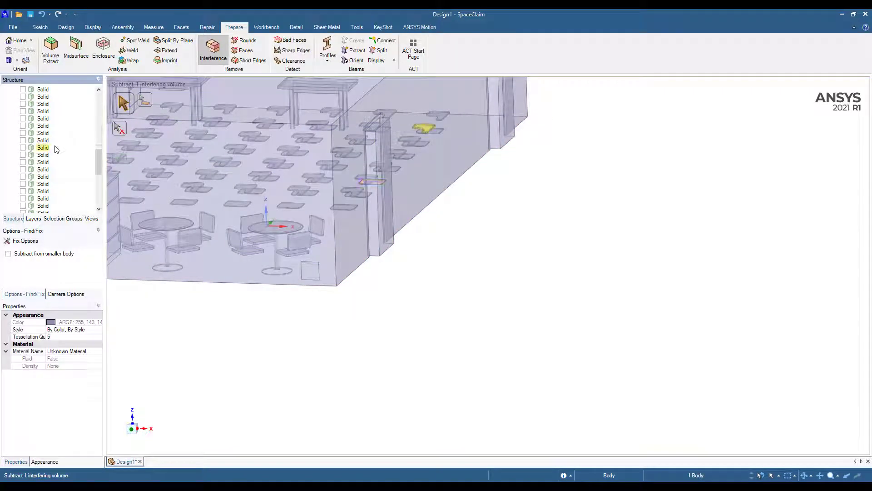
pyautogui.keyDown('shift'); pyautogui.click(45, 206); pyautogui.keyUp('shift')
pyautogui.press('Return')
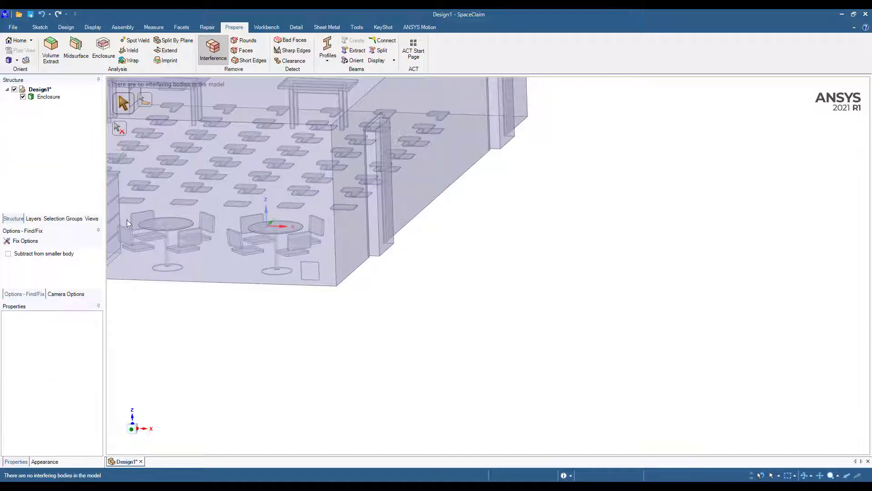
pyautogui.scroll(-3, 306, 296)
pyautogui.moveTo(496, 314); pyautogui.dragTo(379, 334, button='middle')
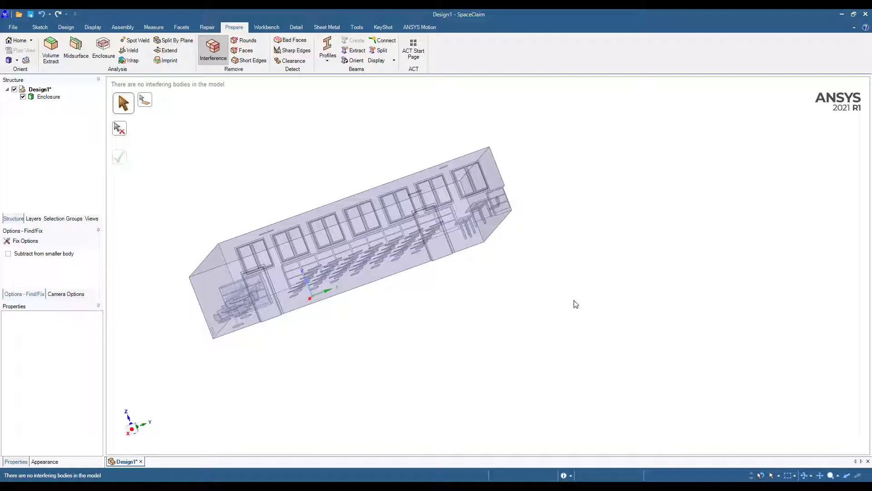
pyautogui.moveTo(576, 304); pyautogui.dragTo(447, 363, button='middle')
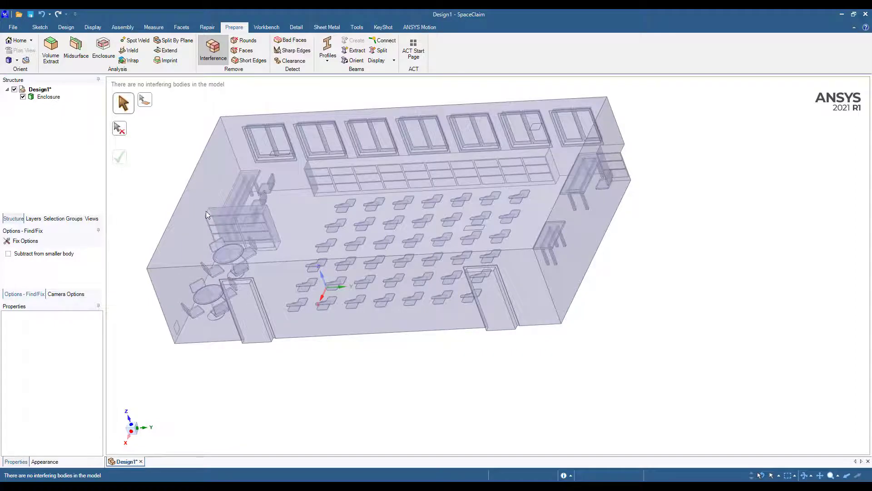
pyautogui.moveTo(372, 254); pyautogui.dragTo(431, 280, button='middle')
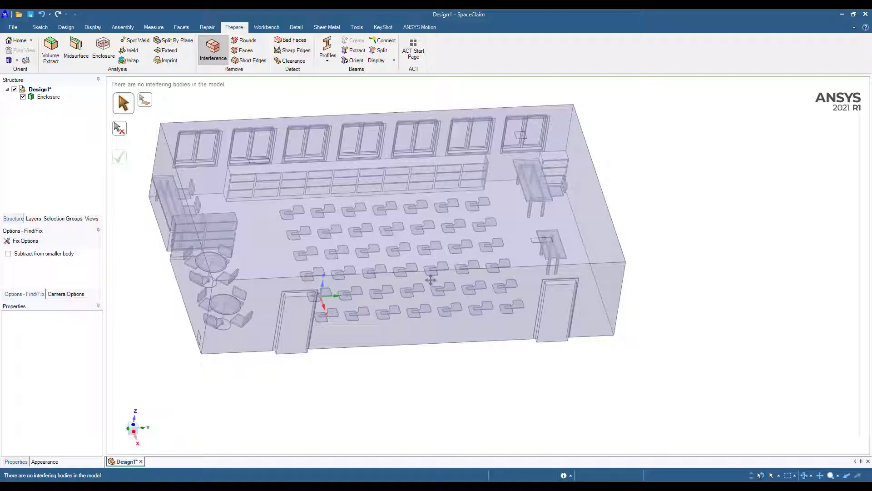
# Pan and orbit around the room to inspect the enclosure, then exit the Interference tool
pyautogui.keyDown('shift'); pyautogui.moveTo(395, 252); pyautogui.dragTo(436, 278, button='middle'); pyautogui.keyUp('shift')
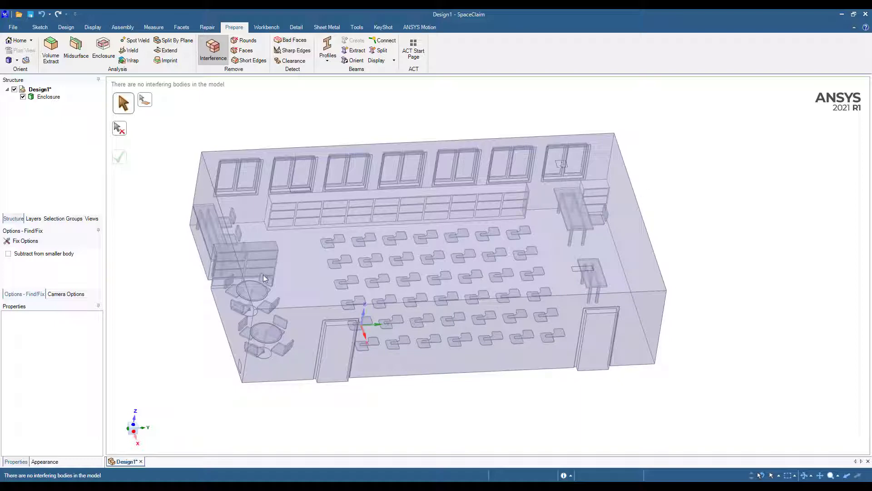
pyautogui.moveTo(277, 307); pyautogui.dragTo(320, 232, button='middle')
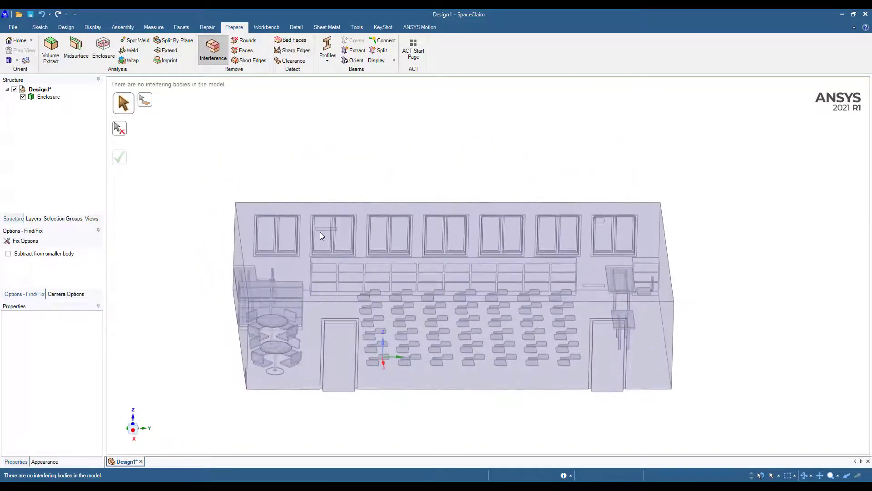
pyautogui.moveTo(603, 305); pyautogui.dragTo(590, 278, button='middle')
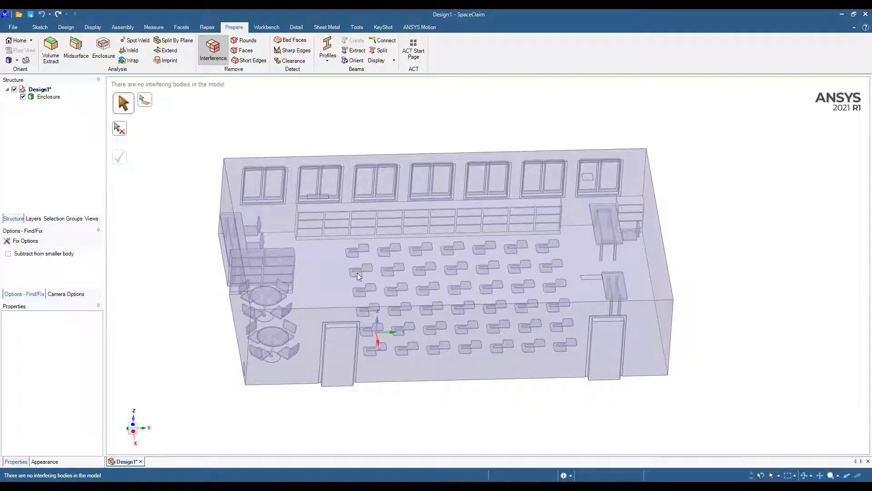
pyautogui.moveTo(586, 177); pyautogui.dragTo(324, 323, button='middle')
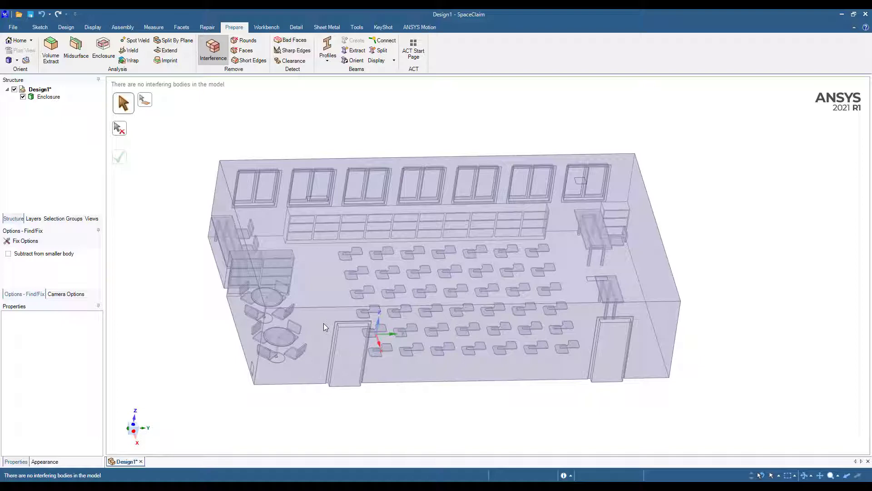
pyautogui.press('Escape')
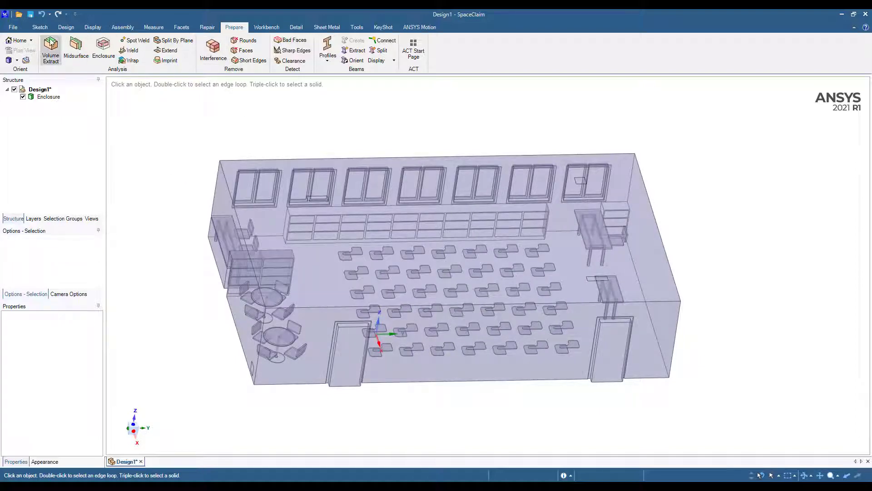
# Begin saving and browse to D:\Demo\CFD\roomVentilation
pyautogui.click(30, 14)
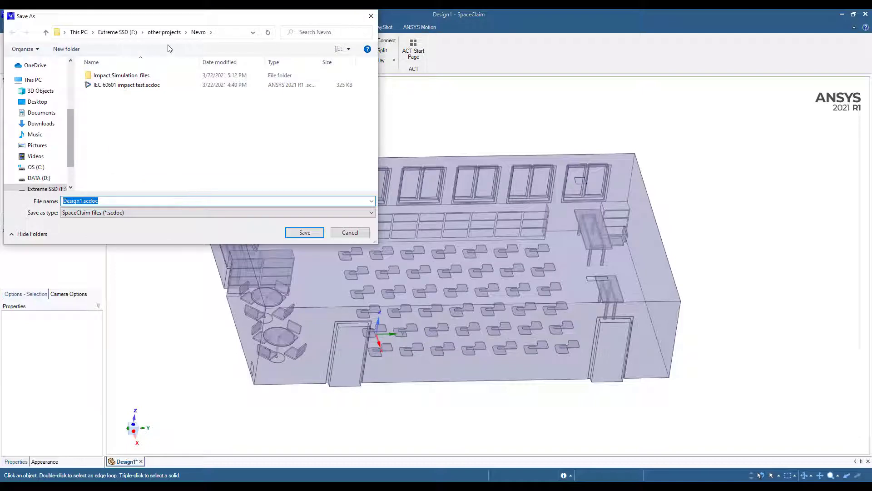
pyautogui.click(79, 33)
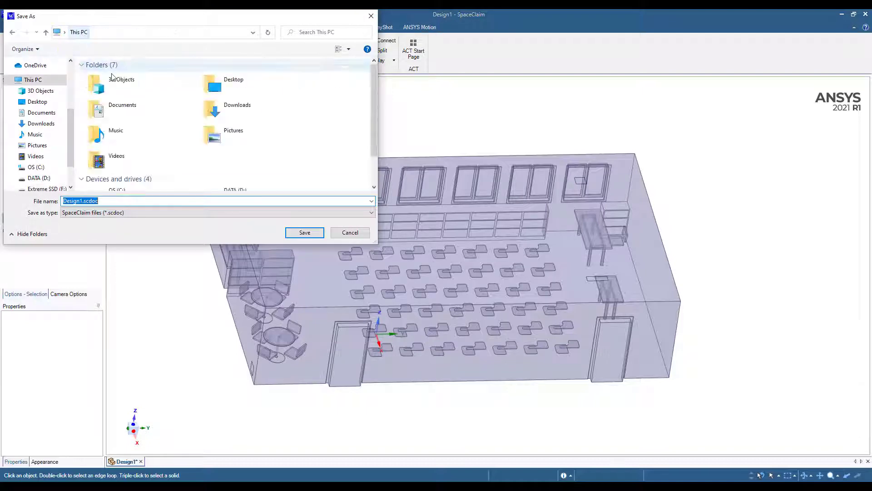
pyautogui.click(41, 178)
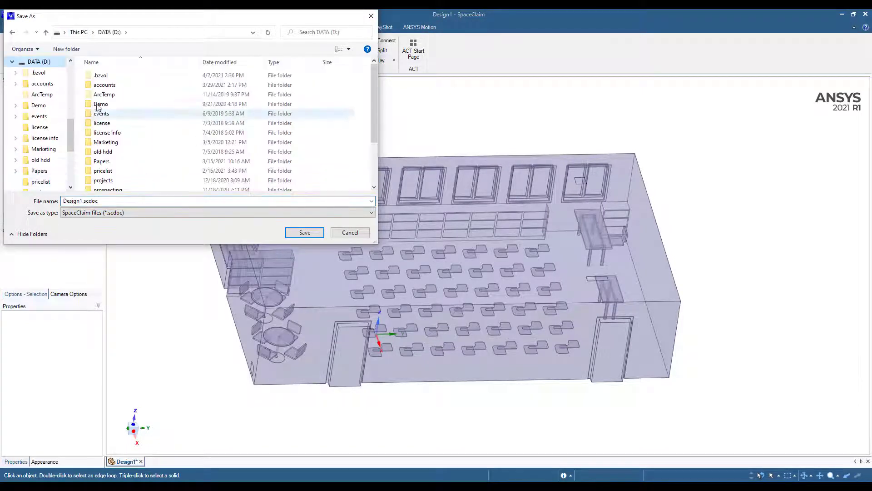
pyautogui.doubleClick(138, 107)
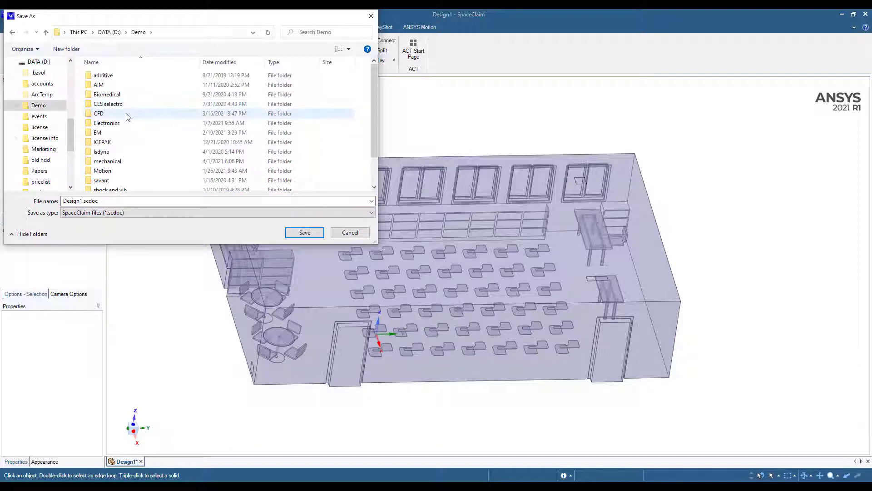
pyautogui.doubleClick(131, 114)
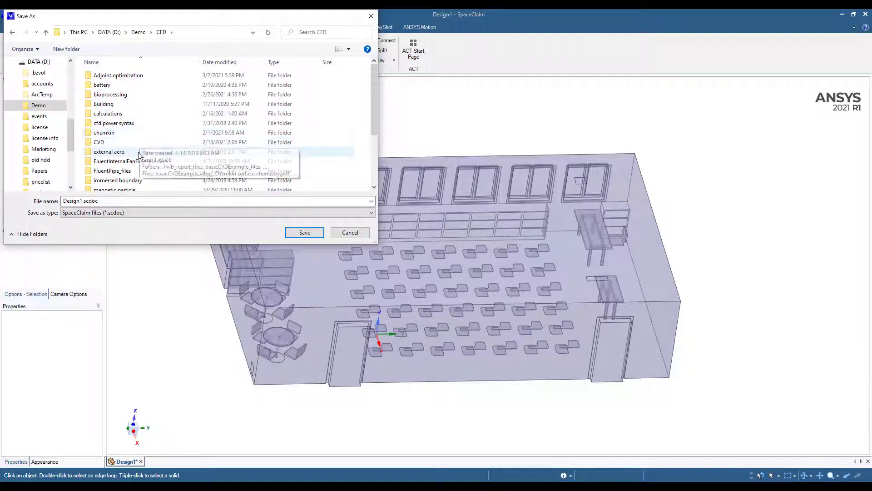
pyautogui.scroll(-3, 154, 154)
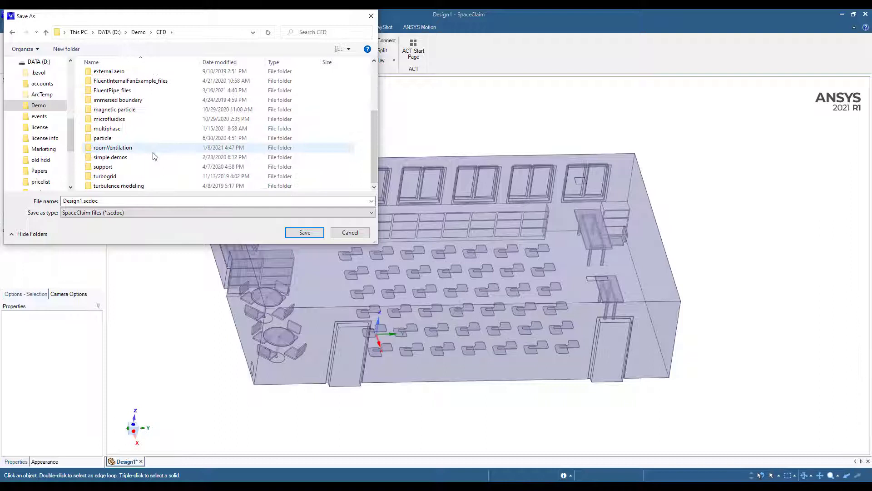
pyautogui.doubleClick(144, 149)
# Create a new folder named vieo in roomVentilation and open it
pyautogui.rightClick(161, 117)
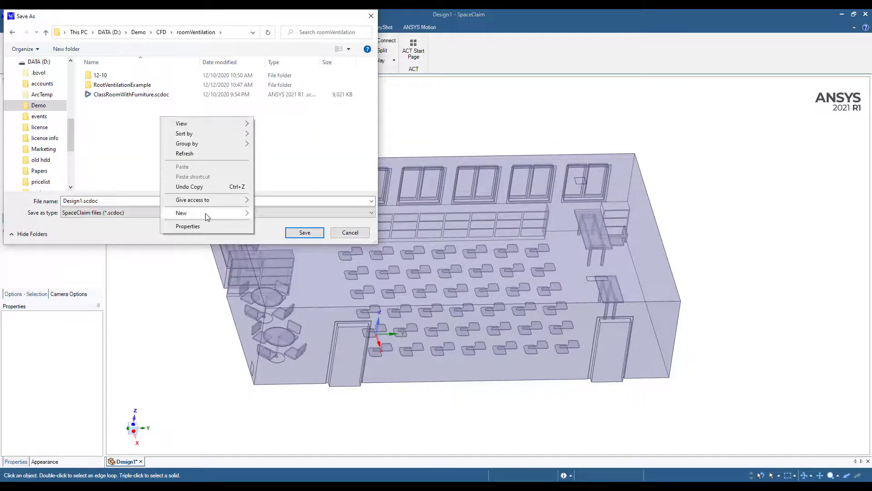
pyautogui.moveTo(207, 213)
pyautogui.click(267, 212)
pyautogui.write('vieo')
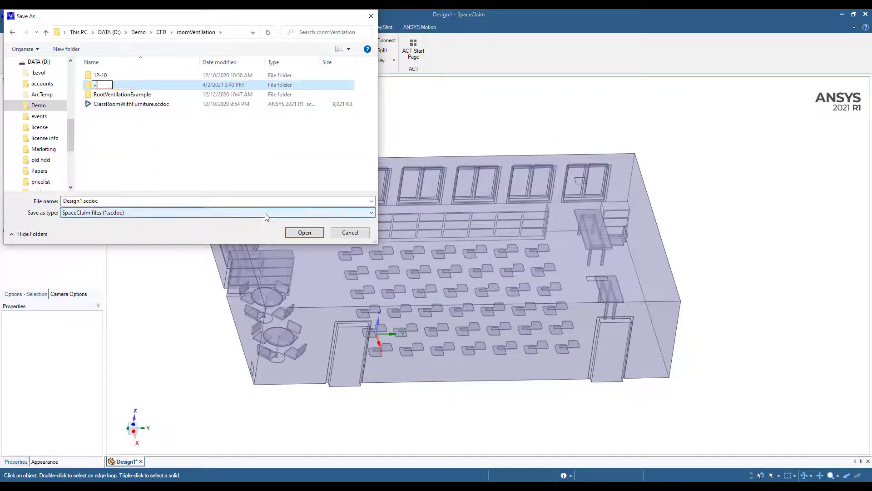
pyautogui.press('Return')
pyautogui.press('Return')
# Save the design as classroomModel1
pyautogui.click(263, 200)
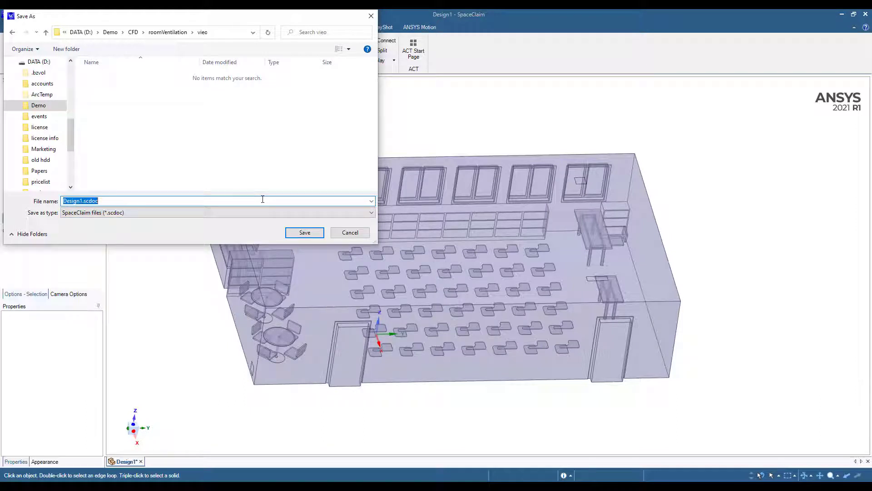
pyautogui.write('classroomModel1')
pyautogui.press('Return')
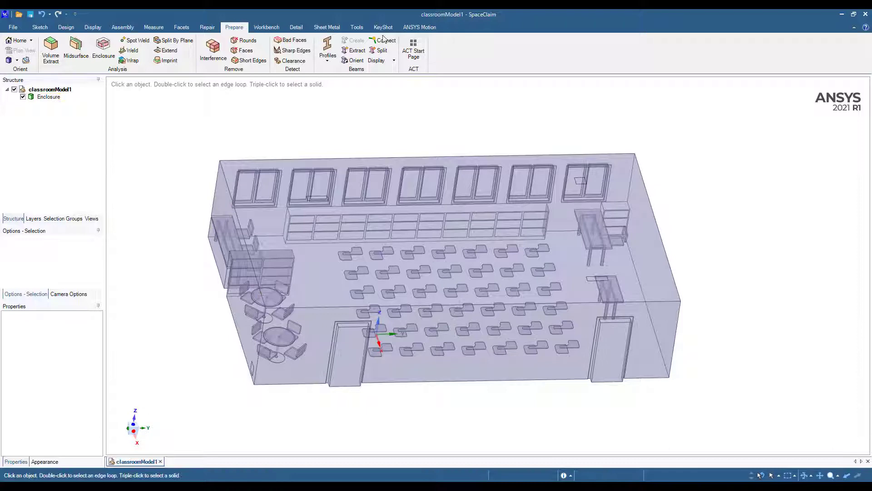
# Send the geometry to Workbench, drop a Fluid Flow (CFX) system on Geometry A2, and edit Mesh B3
pyautogui.click(269, 29)
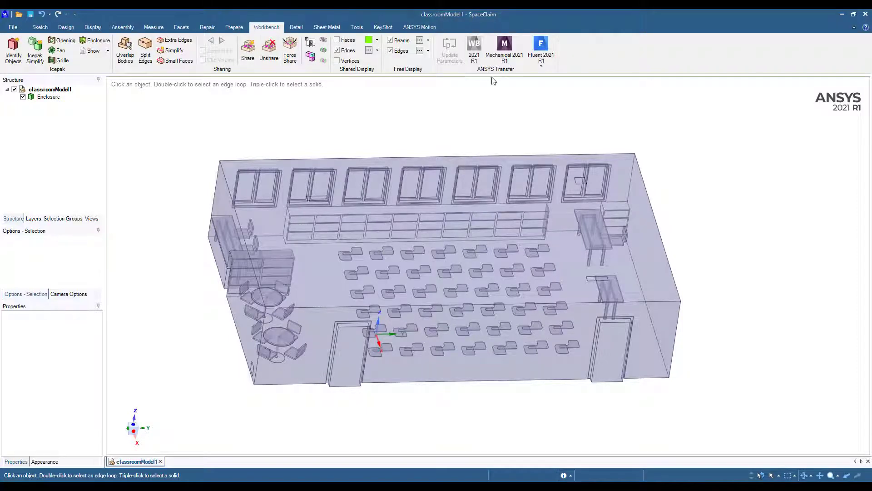
pyautogui.click(474, 50)
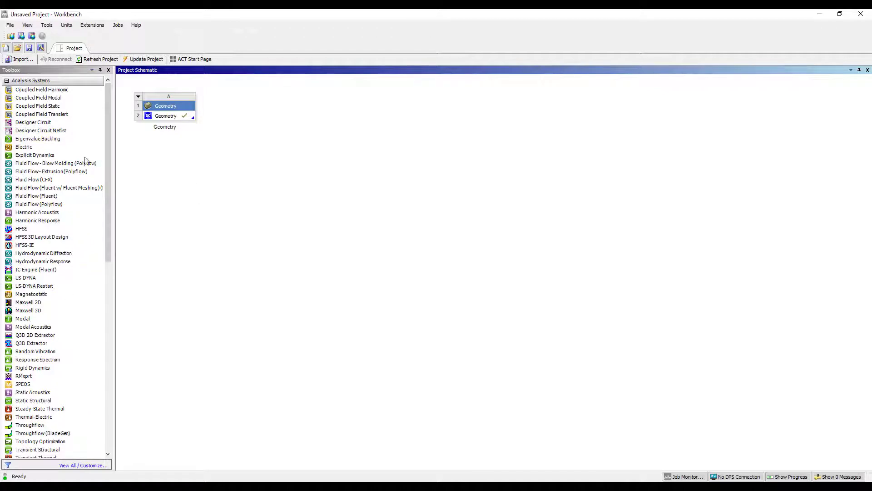
pyautogui.moveTo(32, 179); pyautogui.dragTo(176, 116)
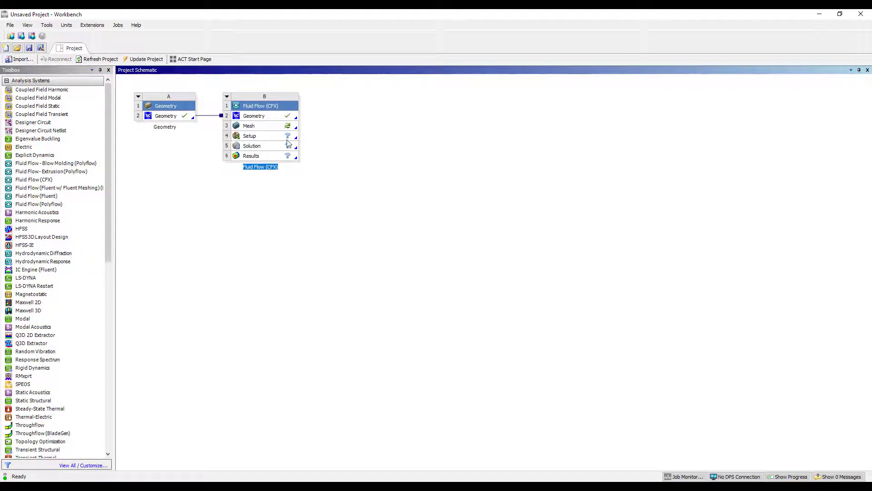
pyautogui.rightClick(269, 131)
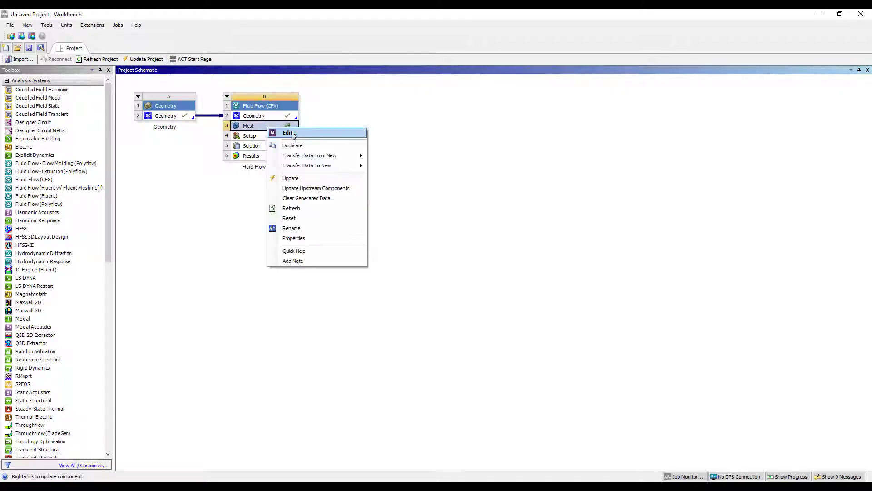
pyautogui.click(294, 133)
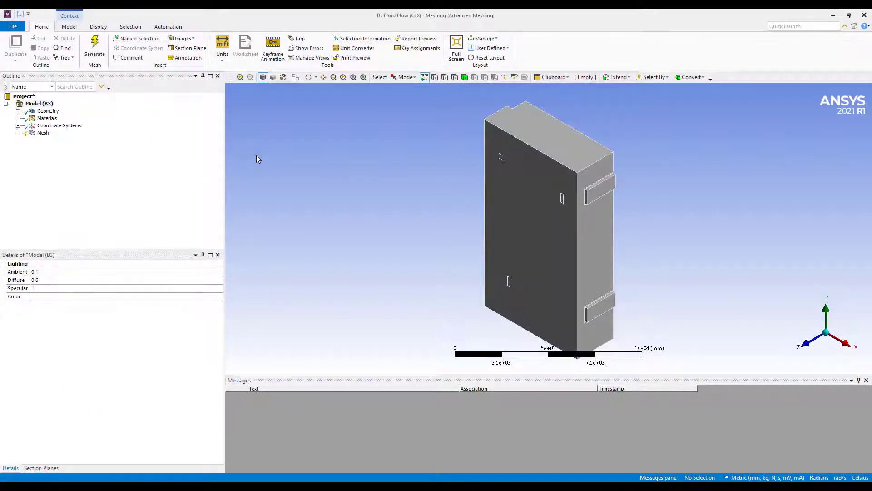
# Select Mesh in the Outline and switch units to U.S. Customary (ft)
pyautogui.moveTo(498, 210); pyautogui.dragTo(523, 157, button='middle')
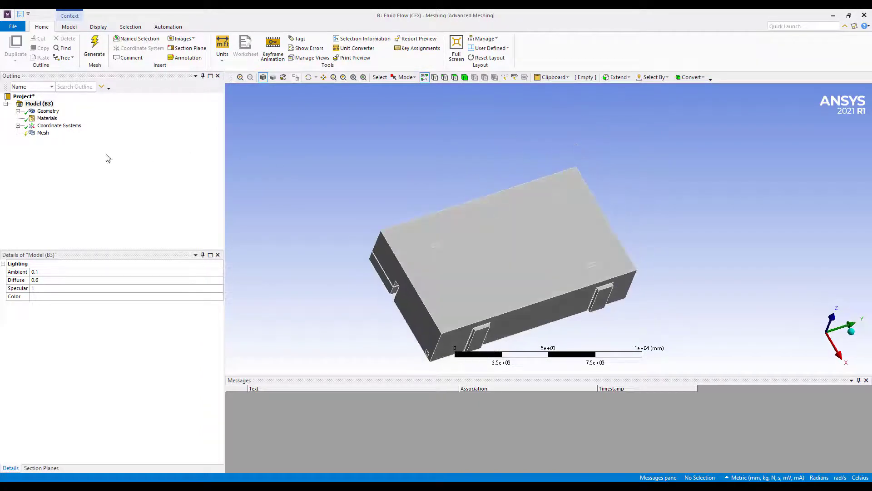
pyautogui.click(43, 133)
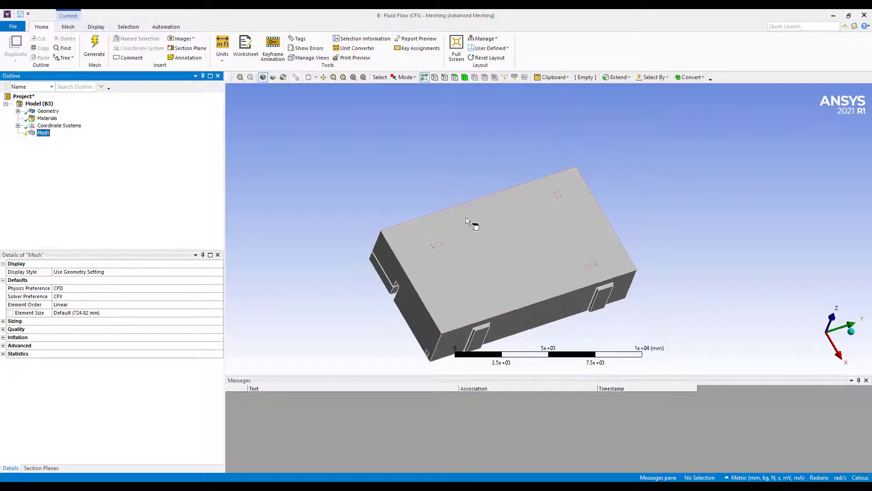
pyautogui.click(222, 54)
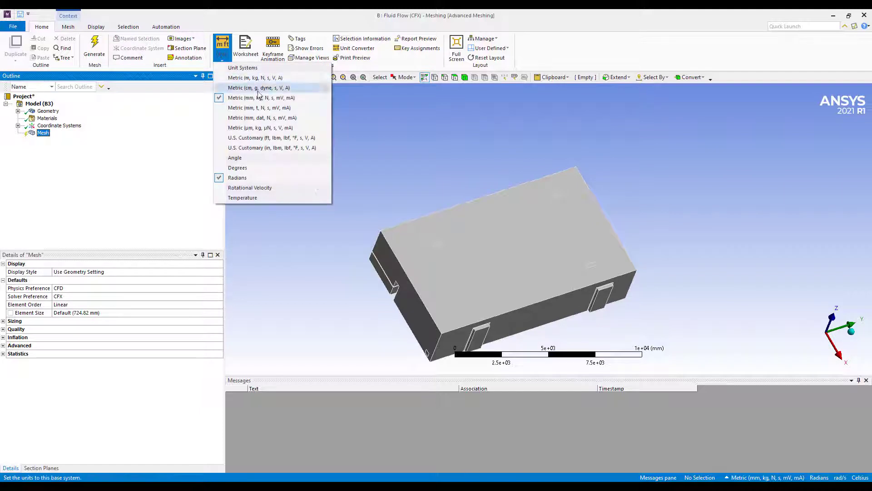
pyautogui.click(279, 140)
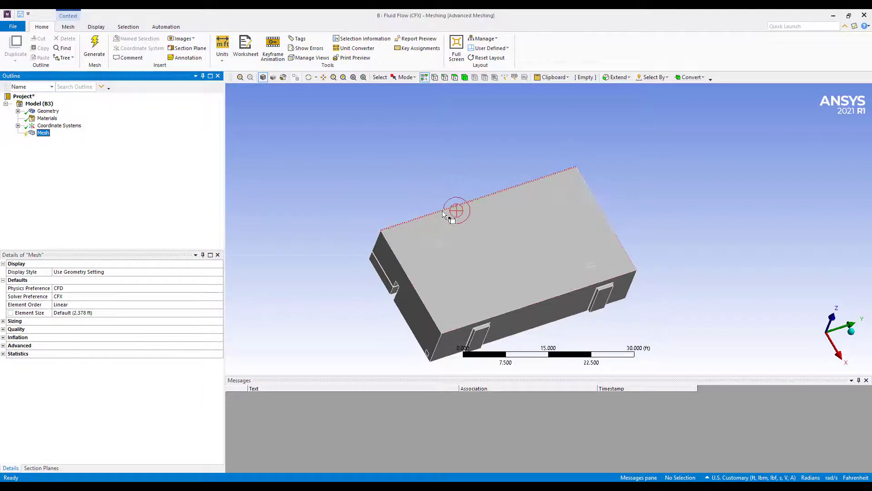
# Check the enclosure's edge lengths and set the default Element Size to 1.0 ft
pyautogui.click(442, 211)
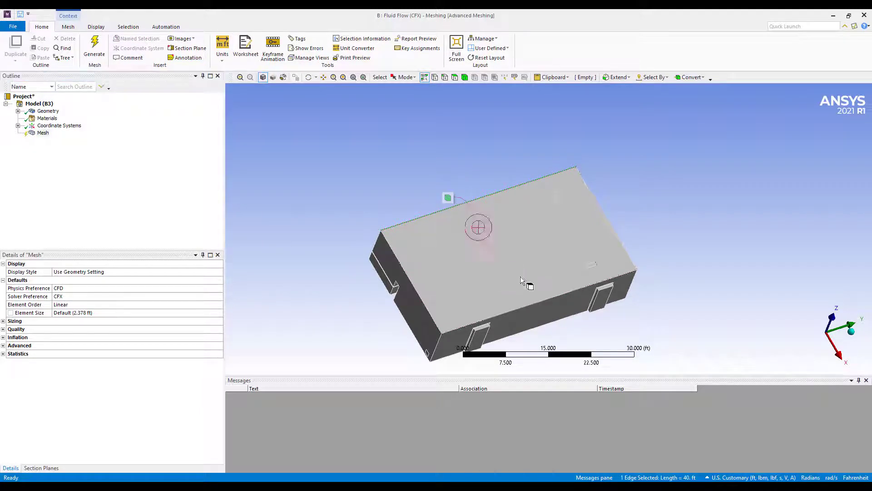
pyautogui.click(427, 309)
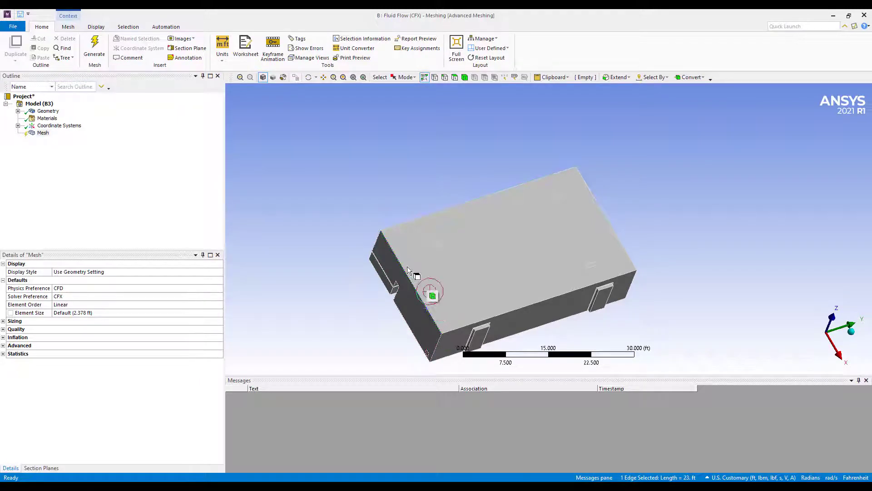
pyautogui.moveTo(375, 232); pyautogui.dragTo(479, 227, button='middle')
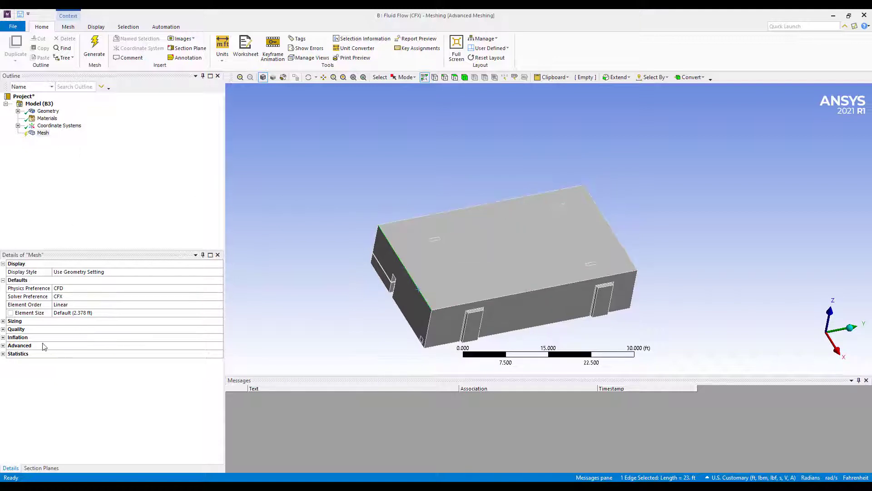
pyautogui.click(100, 312)
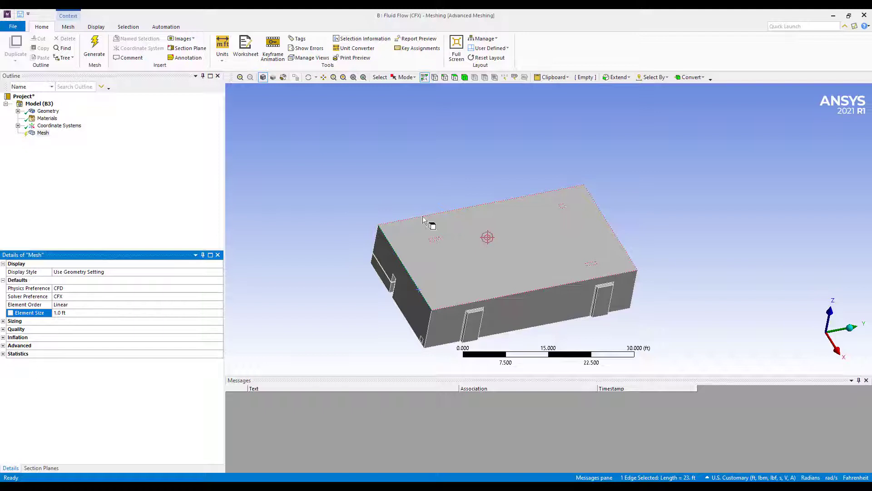
# Select the four vent faces with the Face filter and insert a Sizing control
pyautogui.click(455, 78)
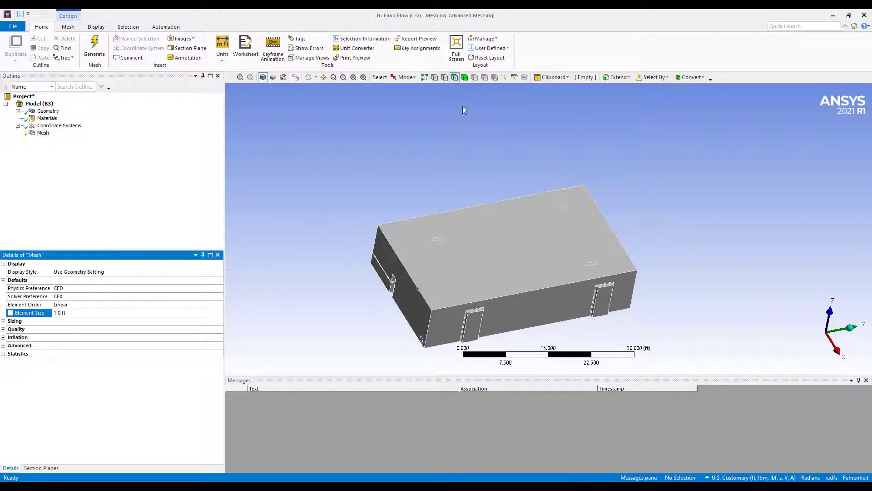
pyautogui.moveTo(423, 221); pyautogui.dragTo(522, 250, button='right')
pyautogui.scroll(-2, 345, 191)
pyautogui.click(346, 194)
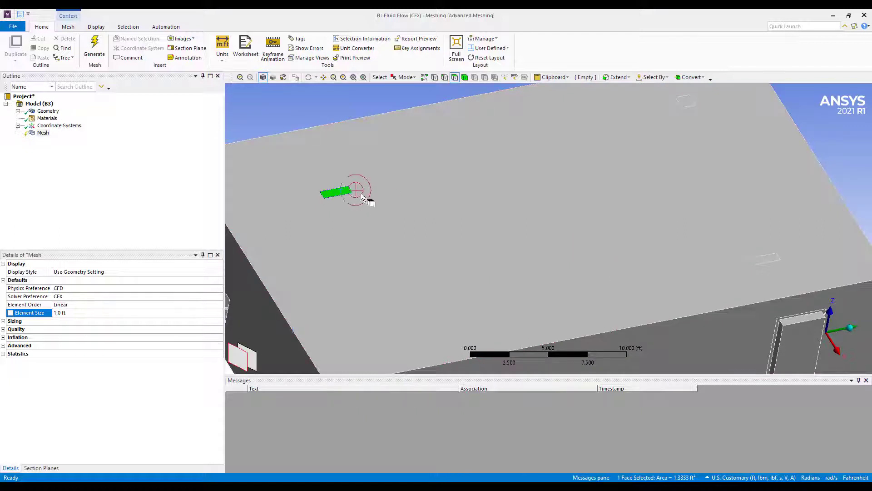
pyautogui.keyDown('ctrl'); pyautogui.click(772, 260); pyautogui.keyUp('ctrl')
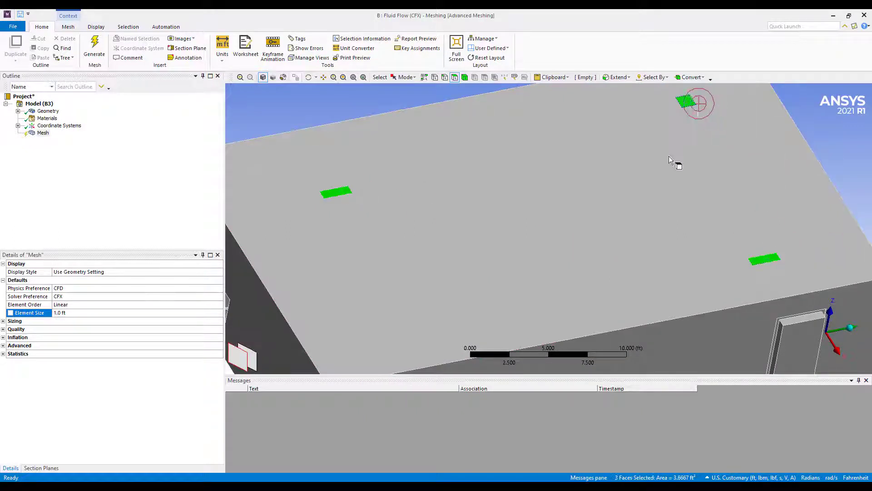
pyautogui.scroll(-5, 636, 150)
pyautogui.keyDown('ctrl'); pyautogui.click(399, 297); pyautogui.keyUp('ctrl')
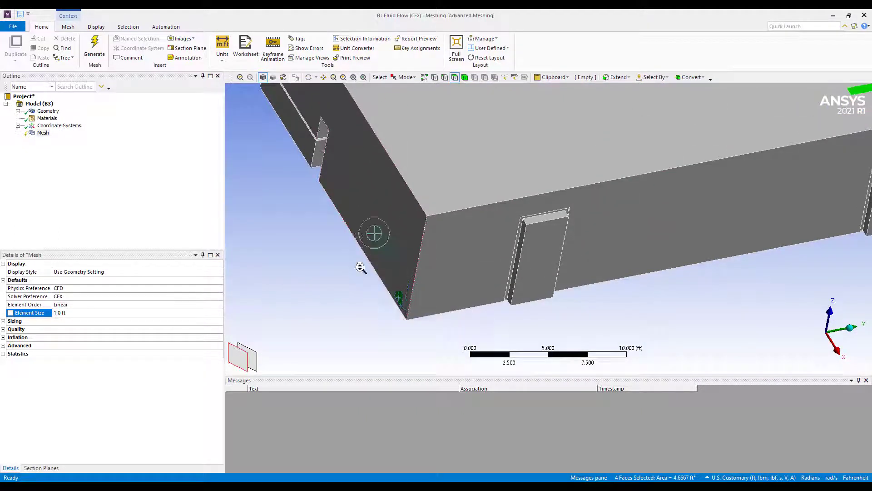
pyautogui.scroll(-3, 361, 268)
pyautogui.rightClick(314, 233)
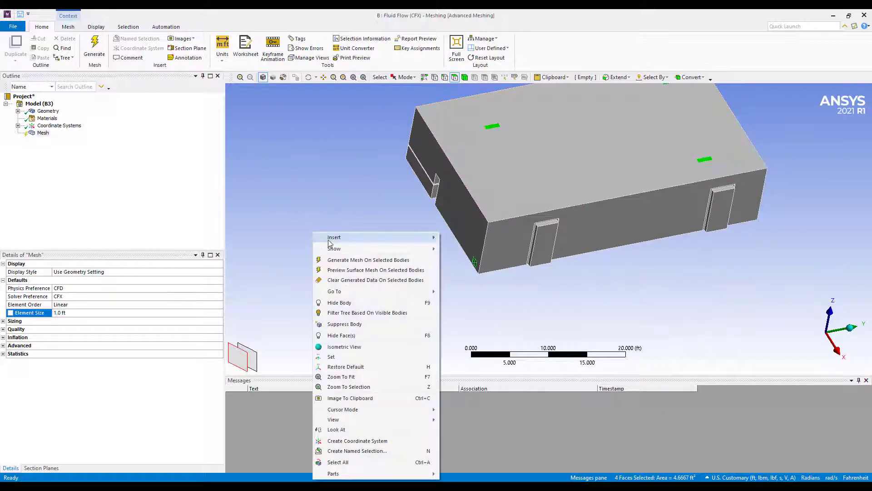
pyautogui.moveTo(383, 237)
pyautogui.click(457, 237)
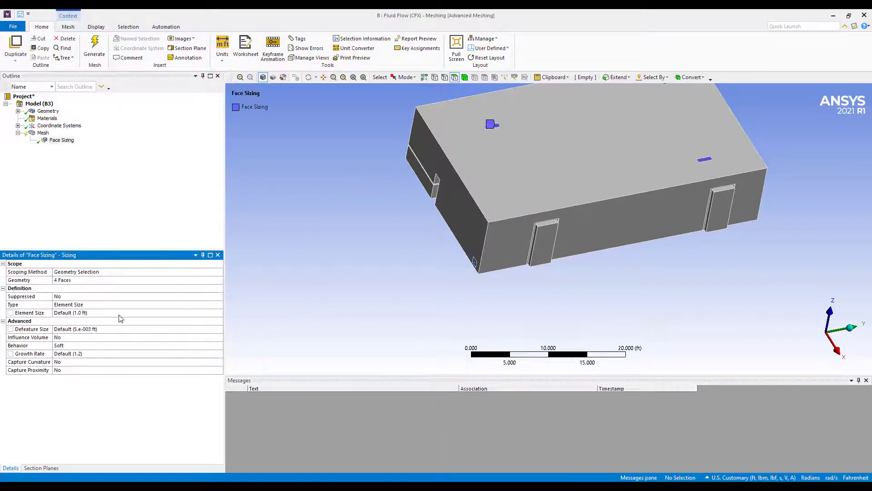
# Set the vent face sizing Element Size to 0.15 ft, correcting an initial 0.25
pyautogui.click(105, 313)
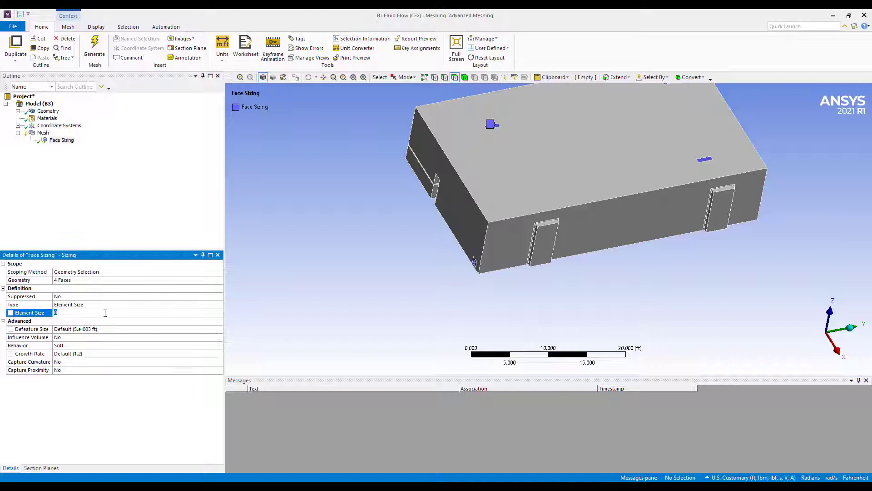
pyautogui.write('0.25')
pyautogui.press('Return')
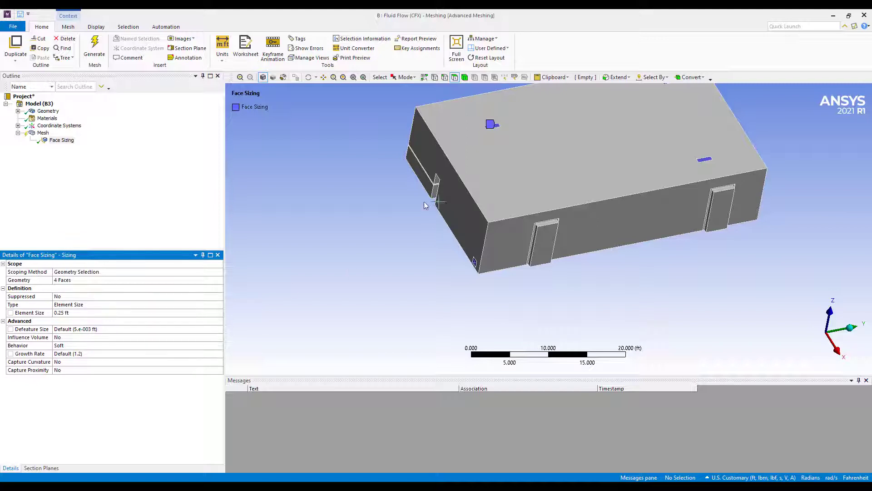
pyautogui.scroll(5, 509, 181)
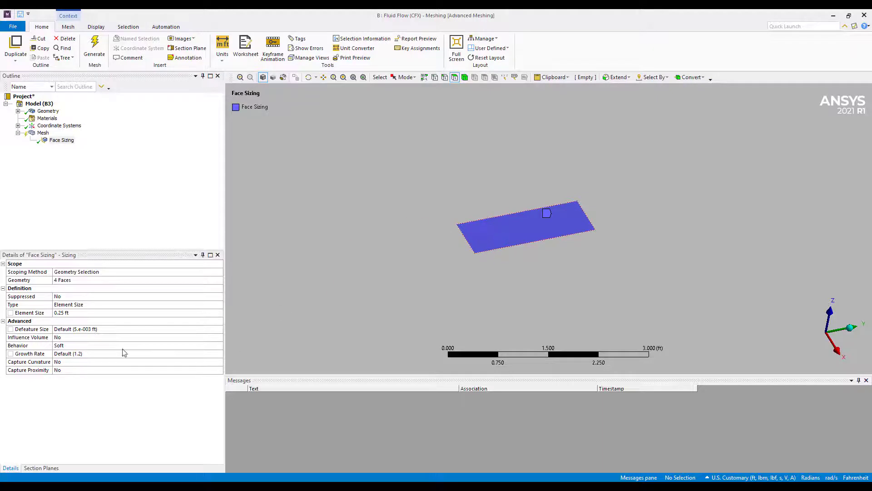
pyautogui.click(117, 313)
pyautogui.press('BackSpace')
pyautogui.press('BackSpace')
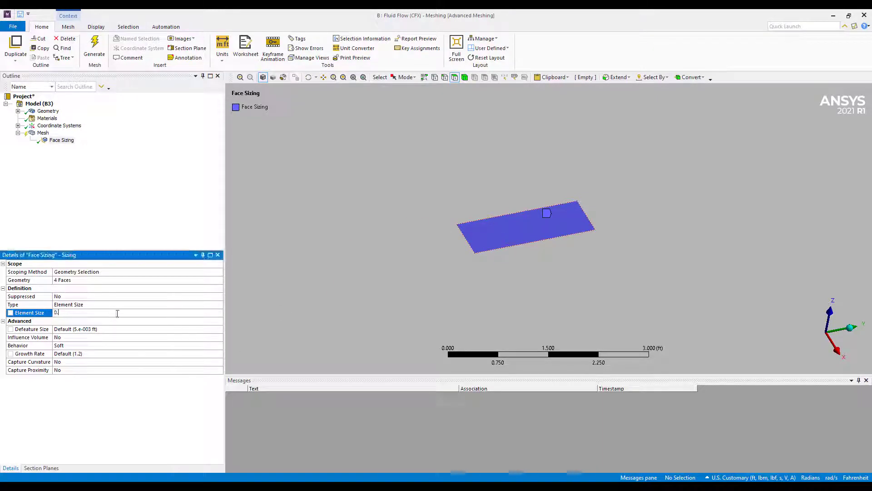
pyautogui.write('15')
pyautogui.press('Return')
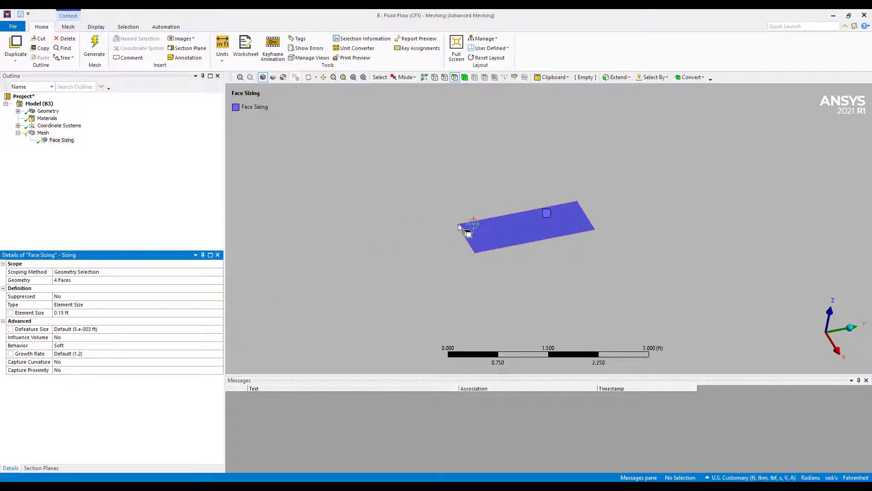
pyautogui.click(43, 133)
# Generate the mesh and check Statistics: 1041293 nodes and 5910904 elements
pyautogui.rightClick(43, 133)
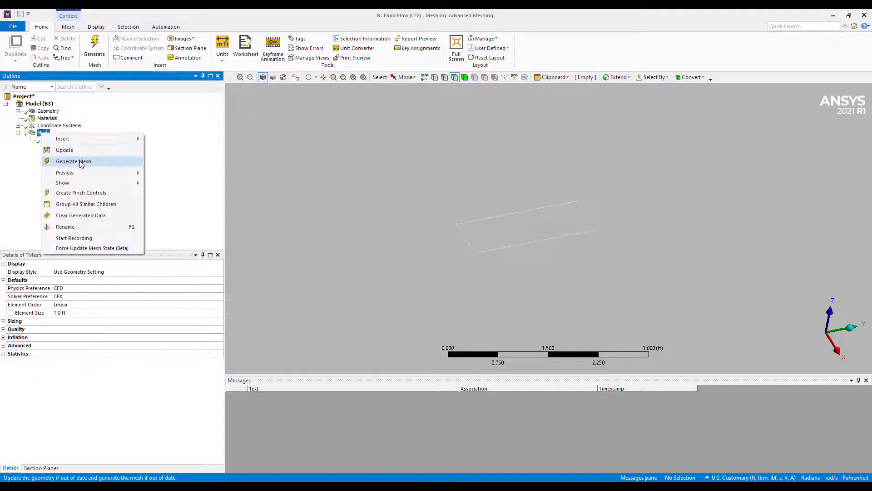
pyautogui.click(84, 161)
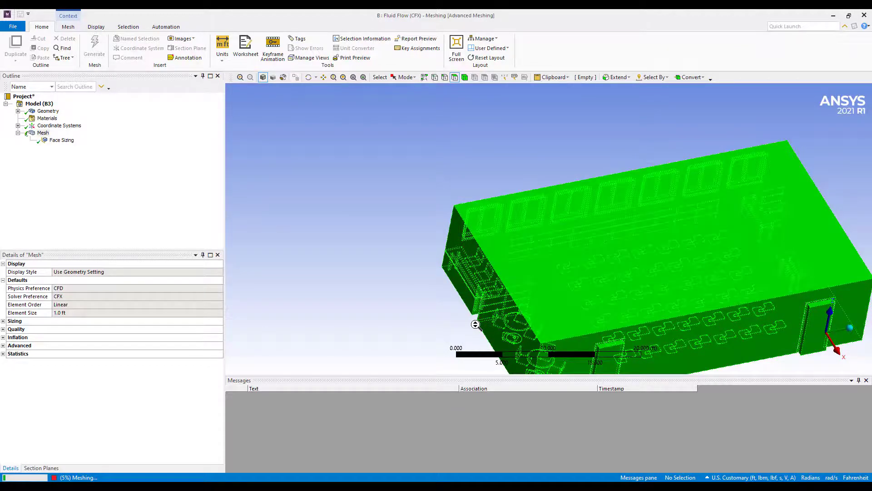
pyautogui.scroll(10, 465, 260)
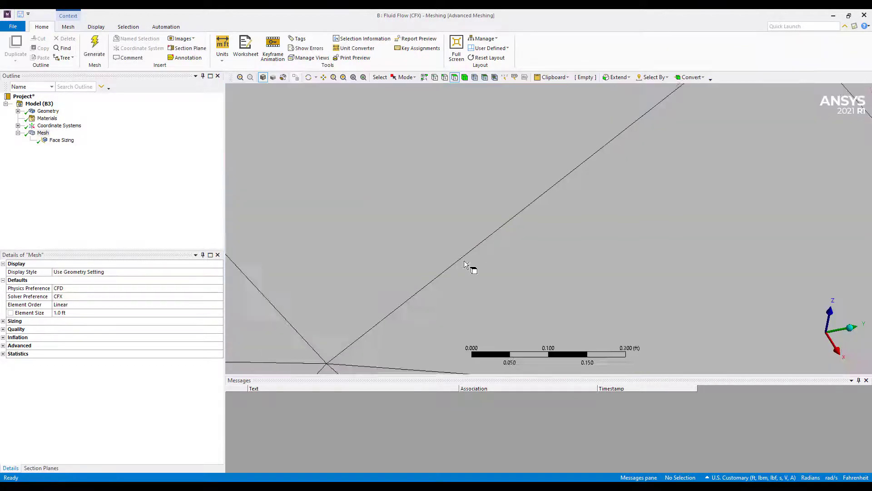
pyautogui.click(4, 354)
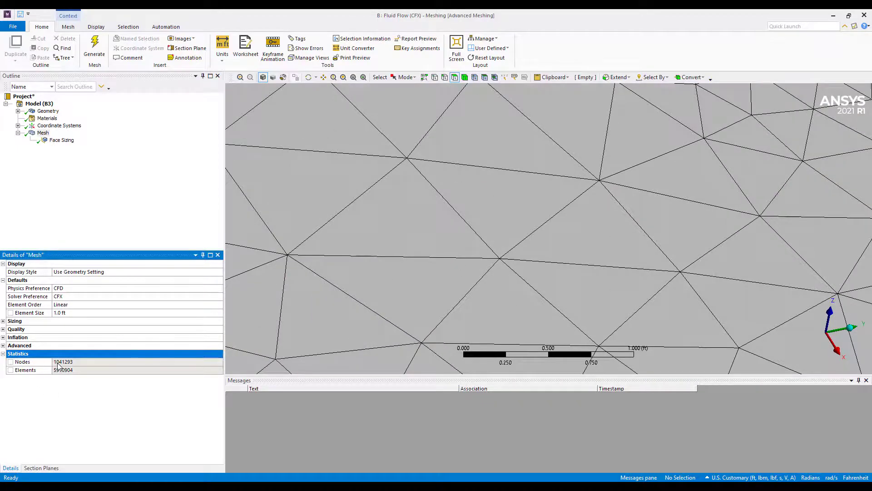
pyautogui.moveTo(592, 219); pyautogui.dragTo(557, 293, button='middle')
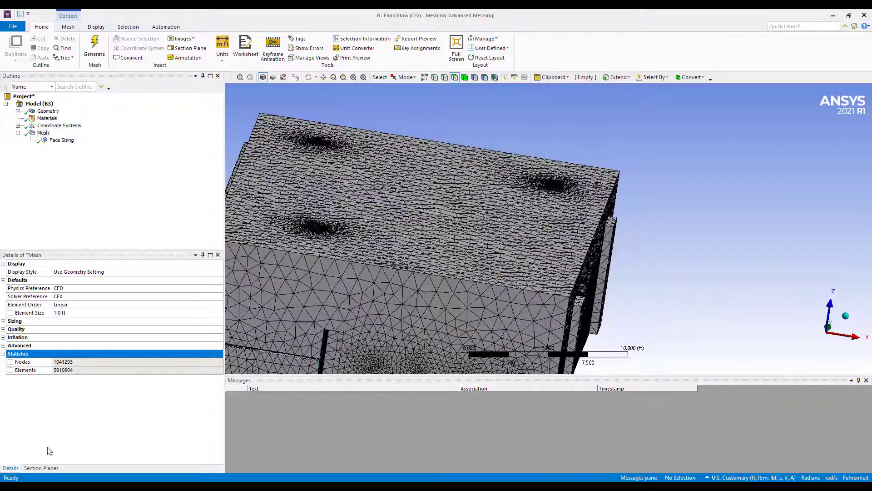